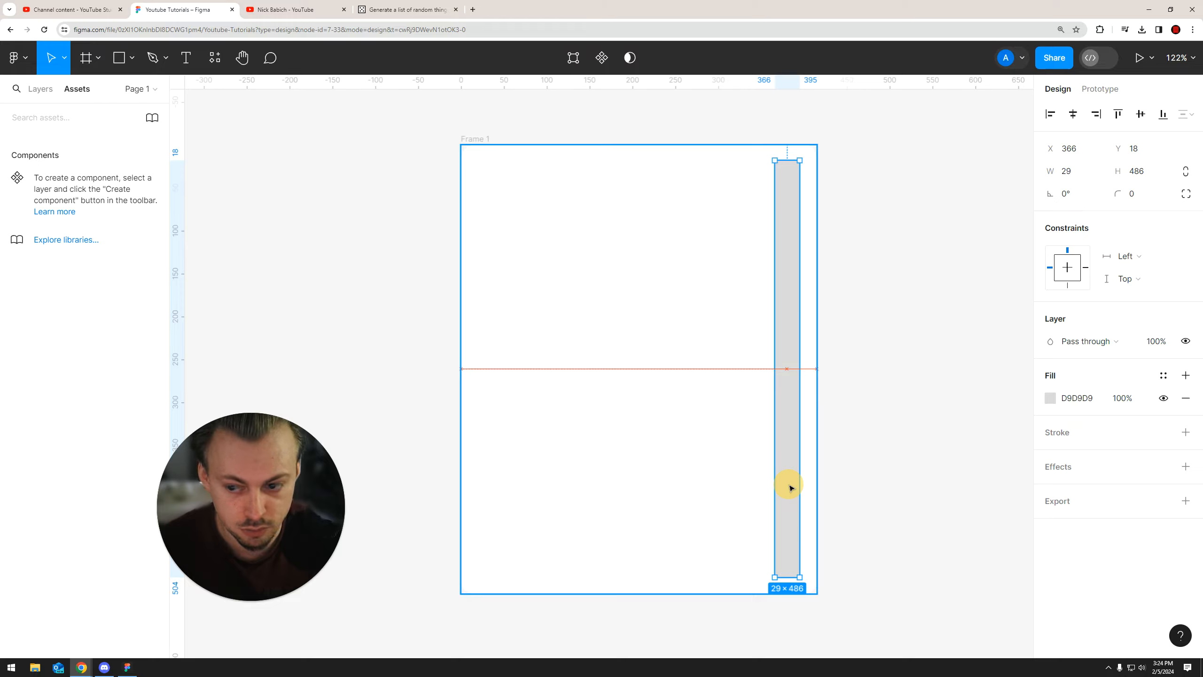
# Step: Display the layer list and widen the tall grey rectangle in Frame 1 to 32 px, with its left edge at X 364
pyautogui.click(35, 95)
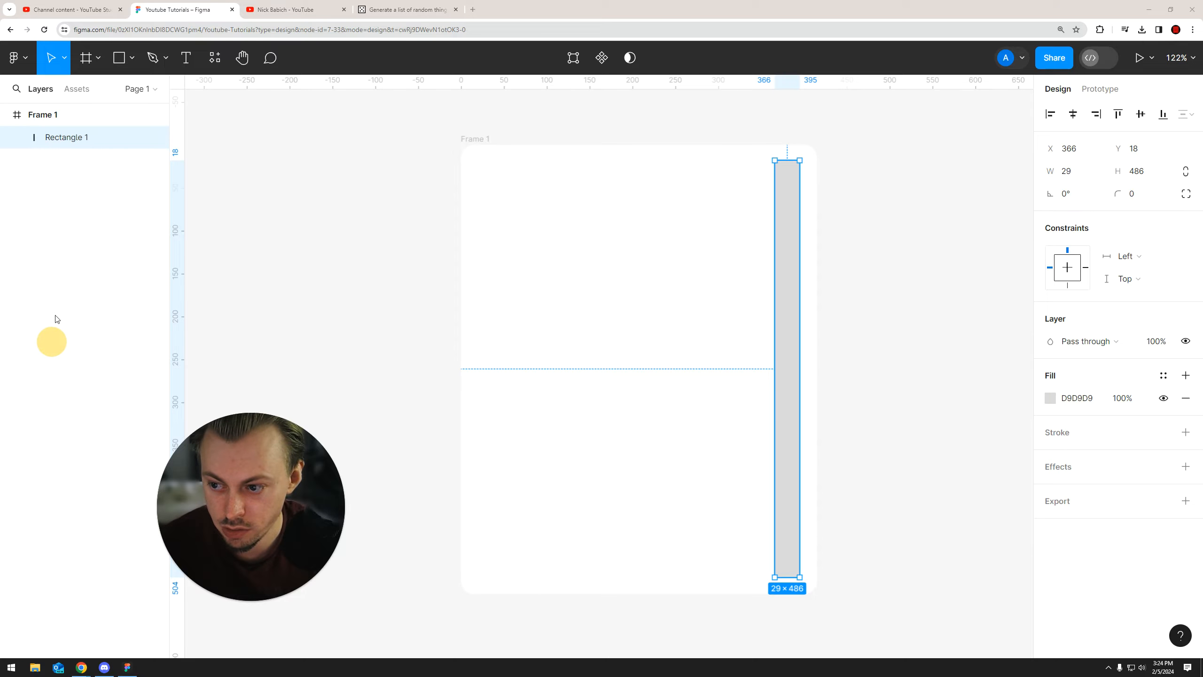
pyautogui.moveTo(67, 135); pyautogui.dragTo(42, 139)
pyautogui.click(333, 202)
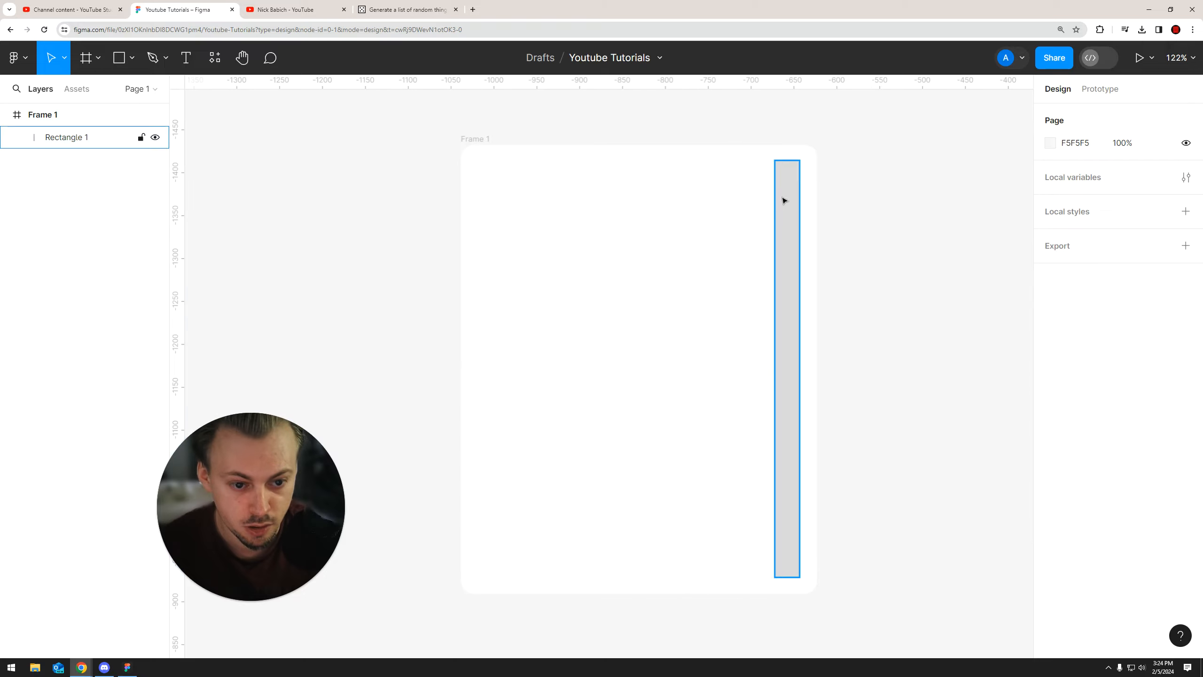
pyautogui.click(784, 201)
pyautogui.click(777, 213)
pyautogui.moveTo(784, 215); pyautogui.dragTo(783, 213)
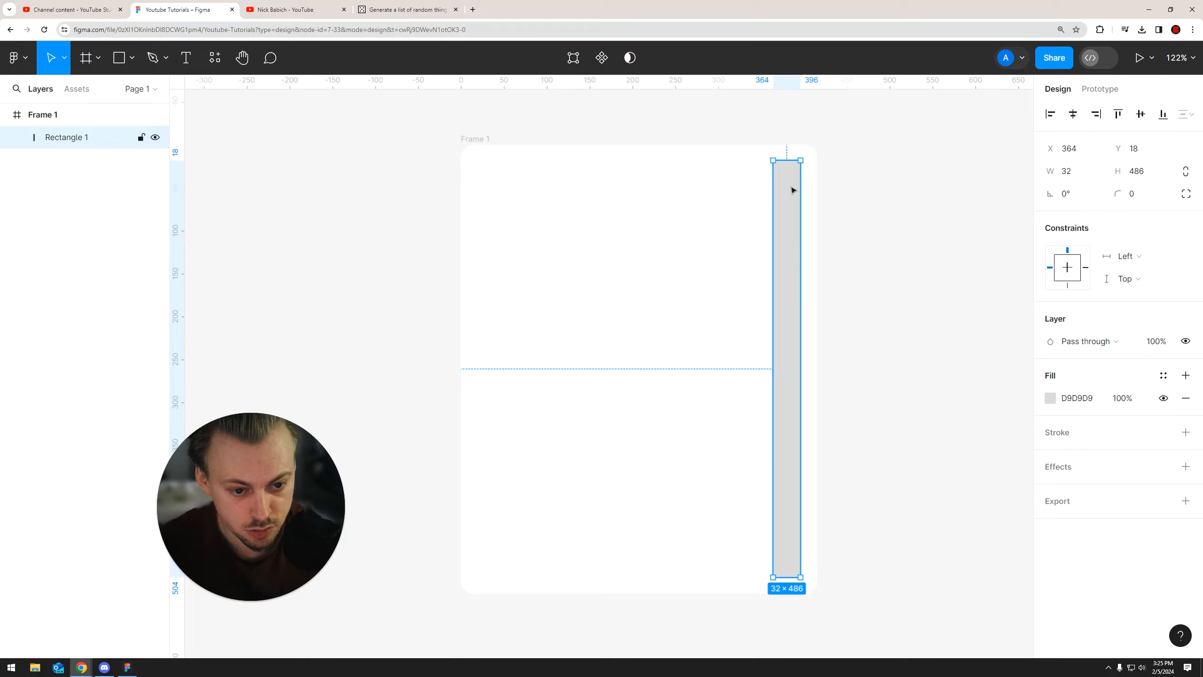
# Step: Give the tall grey rectangle a corner radius of 6 and a lighter grey fill of EBEBEB
pyautogui.click(1132, 193)
pyautogui.write('4')
pyautogui.press('Return')
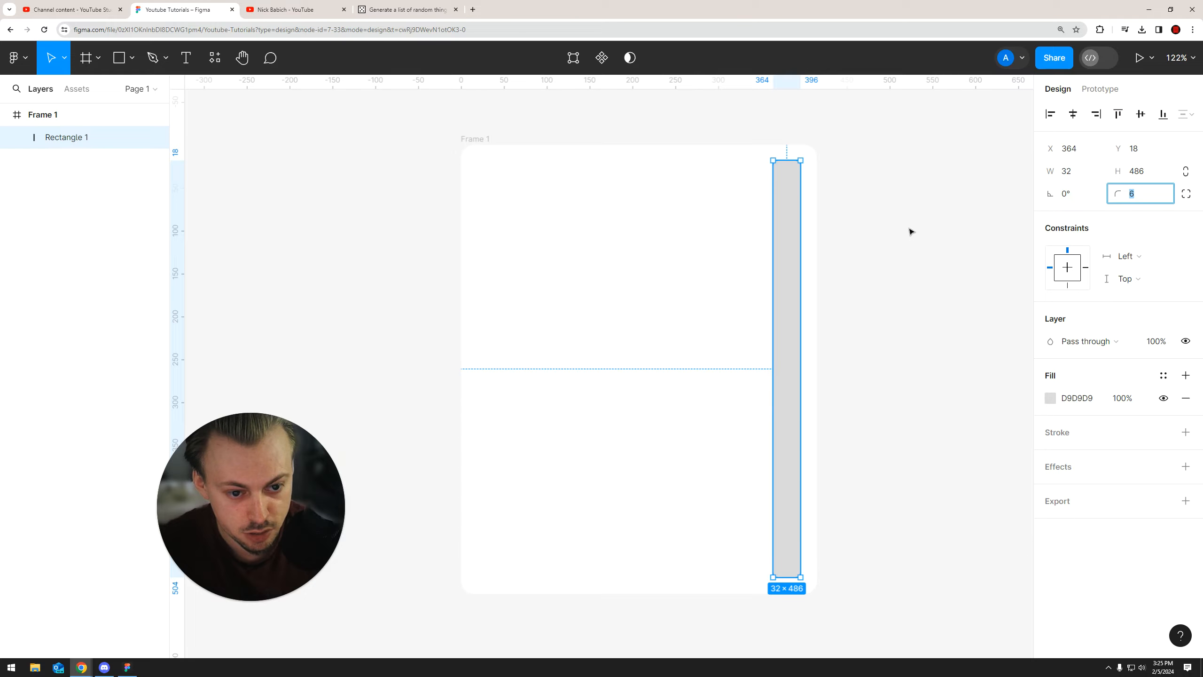
pyautogui.click(1045, 397)
pyautogui.click(865, 304)
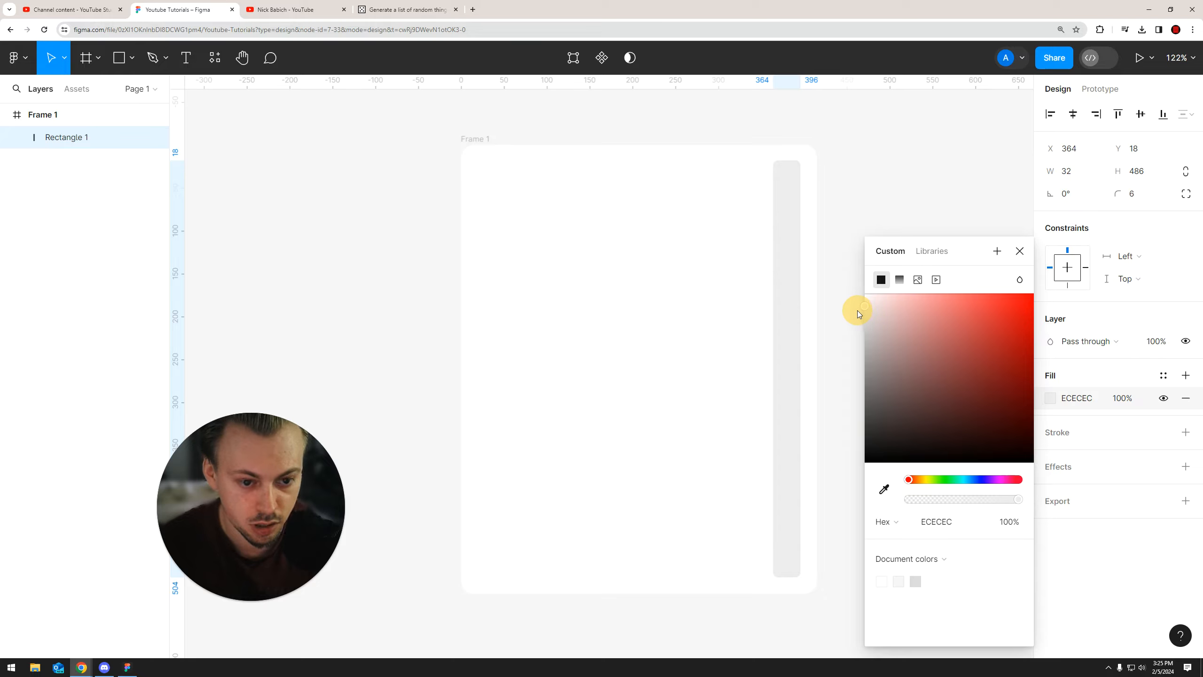
pyautogui.click(858, 312)
# Step: Duplicate the light grey bar in place and shorten the copy from below to about 122 px high
pyautogui.click(803, 393)
pyautogui.click(794, 390)
pyautogui.rightClick(795, 393)
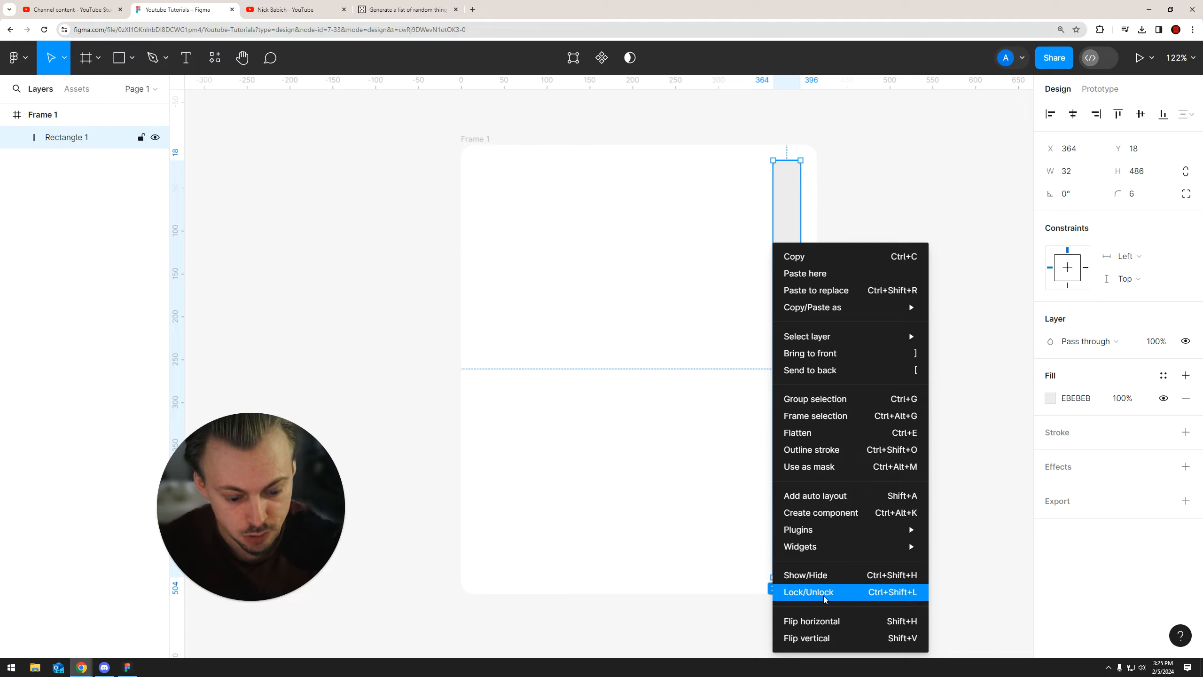
pyautogui.click(686, 313)
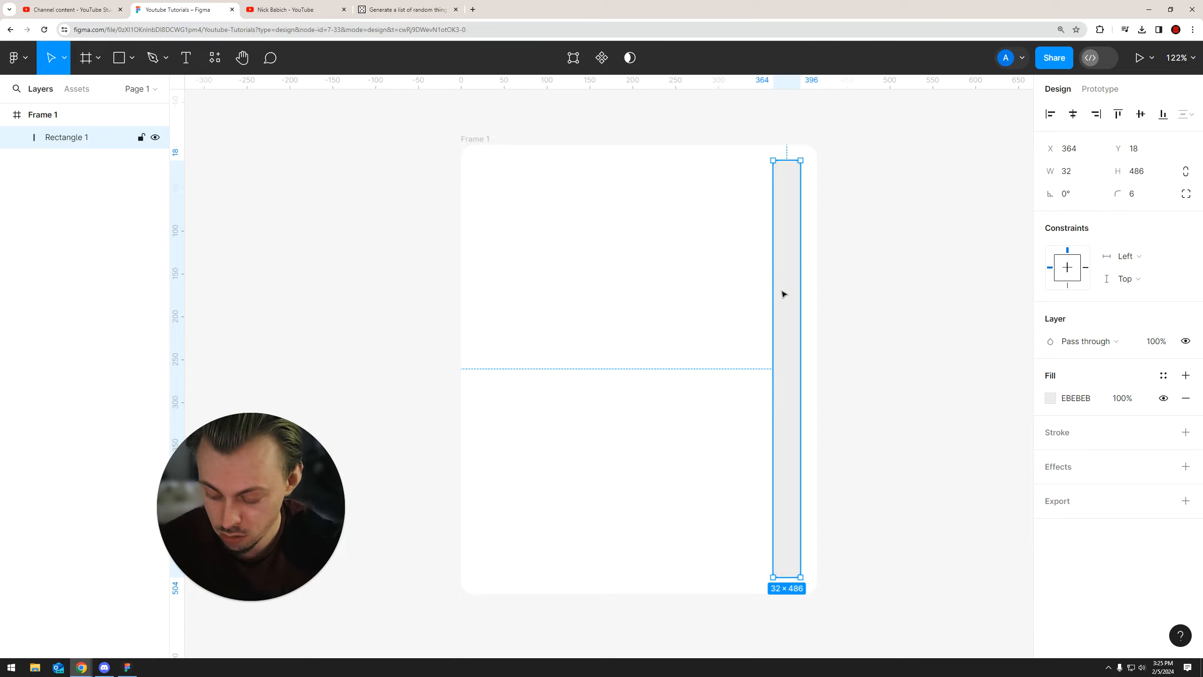
pyautogui.click(847, 283)
pyautogui.click(793, 286)
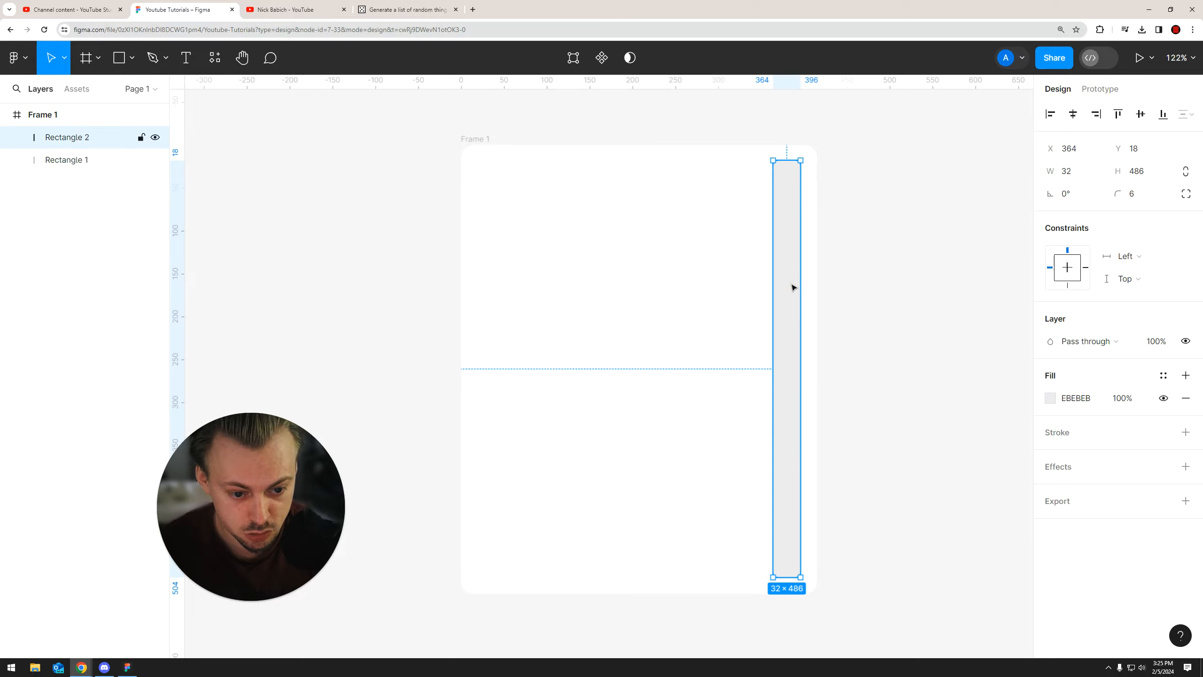
pyautogui.moveTo(783, 579); pyautogui.dragTo(800, 280)
# Step: Change the short bar's fill to the blue-violet colour 481BFF
pyautogui.click(1051, 398)
pyautogui.moveTo(979, 480); pyautogui.dragTo(986, 480)
pyautogui.moveTo(1015, 302); pyautogui.dragTo(1016, 291)
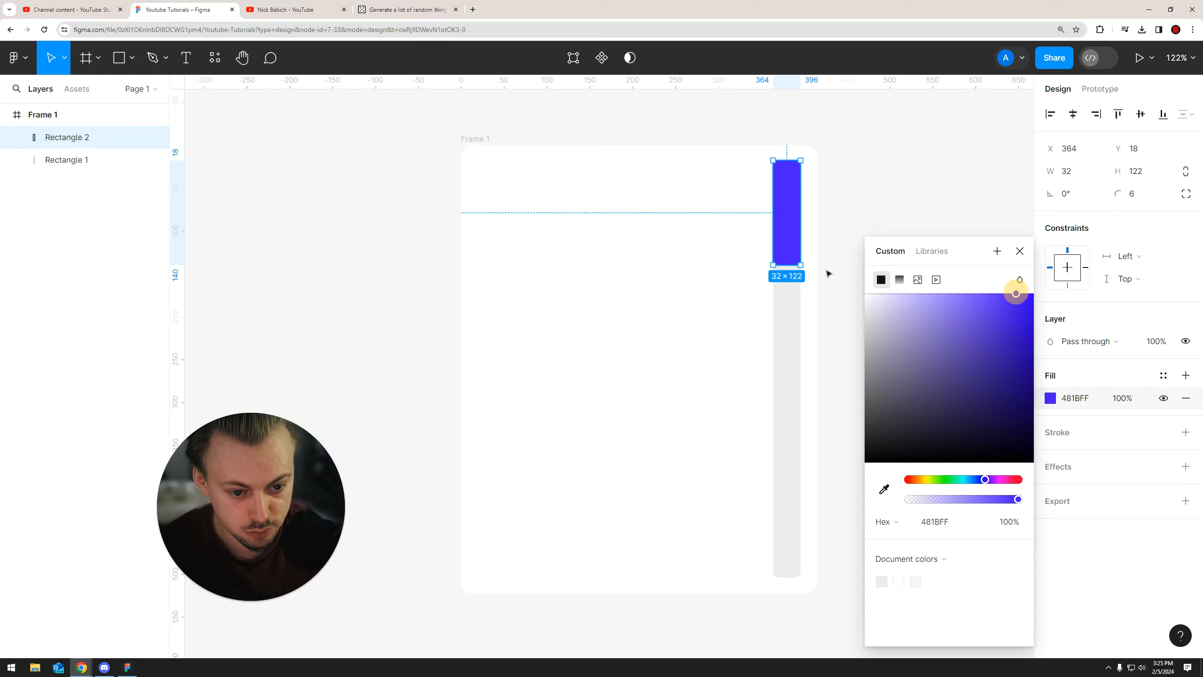
# Step: Lengthen the blue bar slightly downwards and set the corner radius of the bars to 8
pyautogui.click(836, 266)
pyautogui.click(787, 260)
pyautogui.moveTo(785, 266); pyautogui.dragTo(785, 273)
pyautogui.moveTo(844, 237); pyautogui.dragTo(775, 346)
pyautogui.click(1139, 193)
pyautogui.write('8')
pyautogui.press('Return')
pyautogui.click(907, 267)
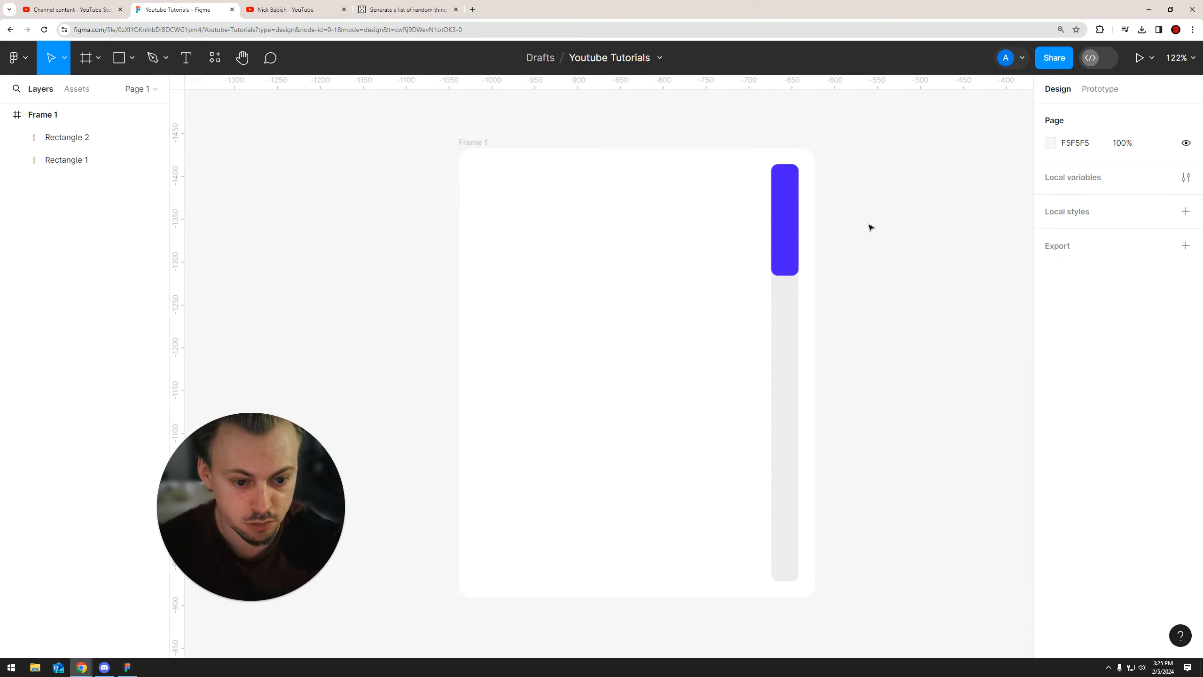
pyautogui.hscroll(1, 863, 241)
pyautogui.scroll(-1, 862, 241)
pyautogui.moveTo(834, 205); pyautogui.dragTo(692, 407)
pyautogui.click(656, 393)
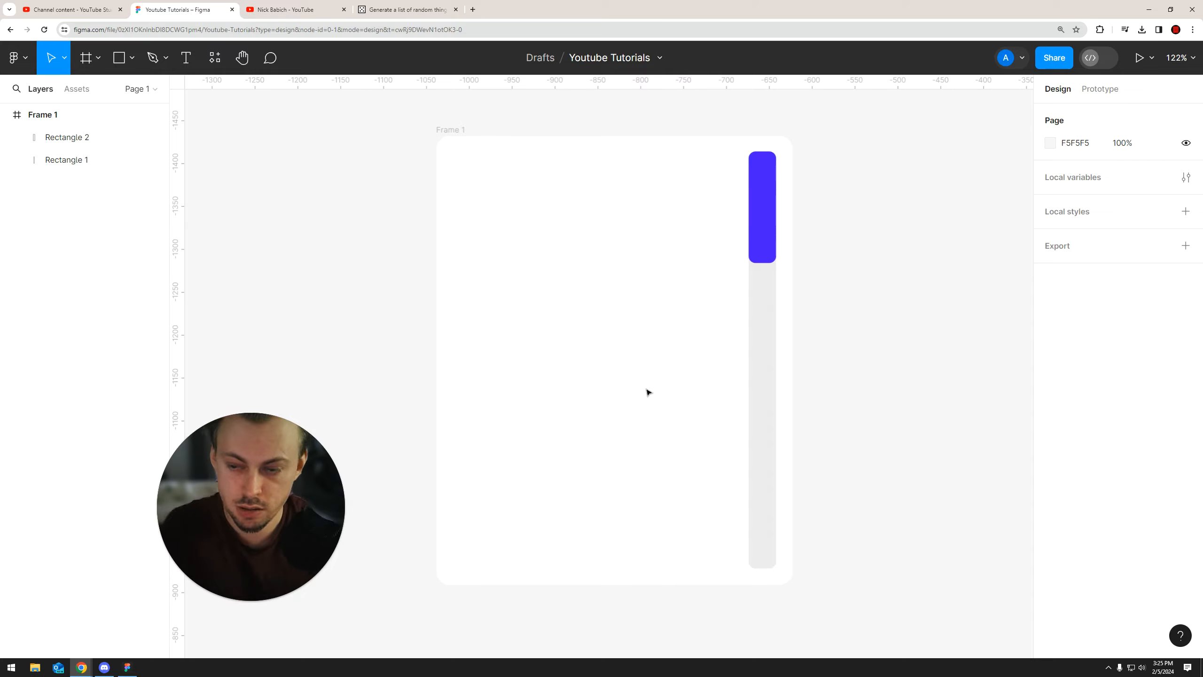
# Step: Switch to the Random Lists page in the browser and copy its whole list of random things
pyautogui.click(407, 9)
pyautogui.moveTo(311, 456); pyautogui.dragTo(232, 448)
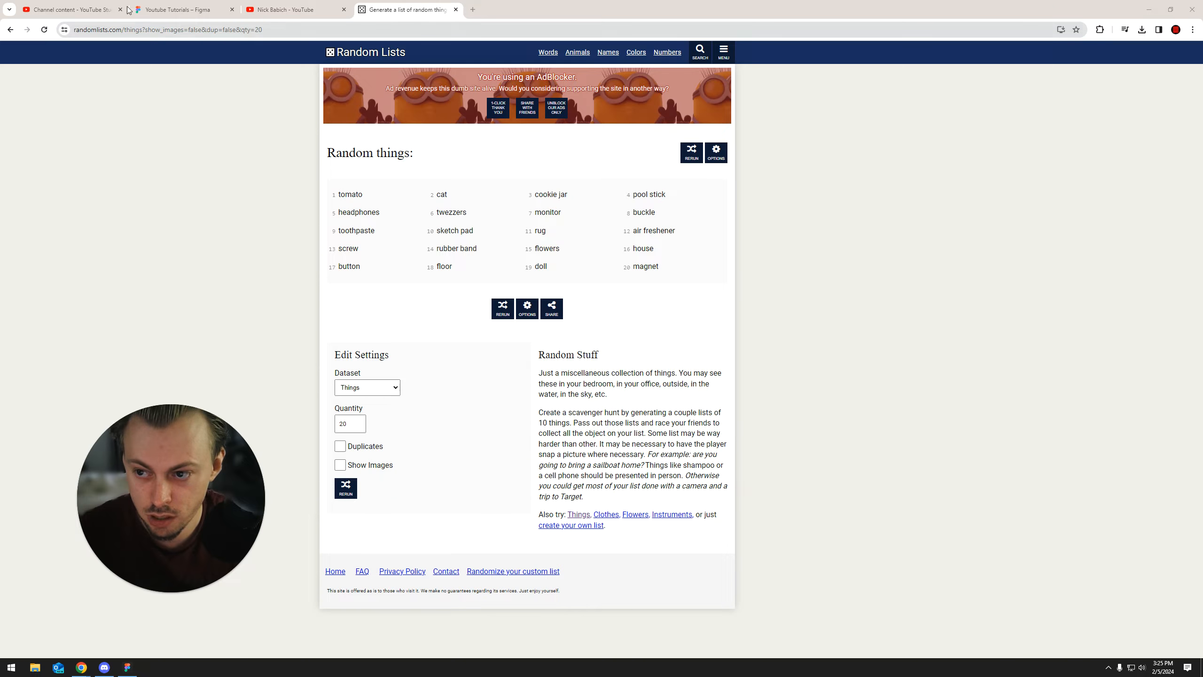
pyautogui.click(184, 9)
pyautogui.click(407, 9)
pyautogui.moveTo(336, 194); pyautogui.dragTo(701, 269)
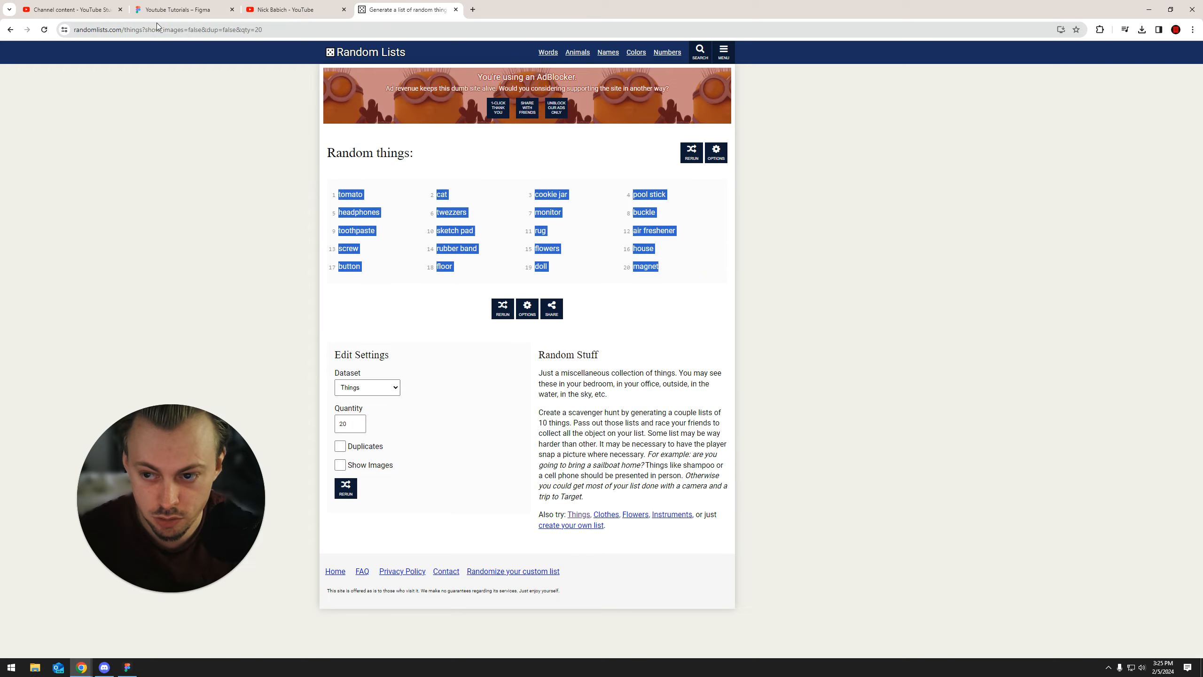
# Step: Return to the Figma file, draw a text box about 319 × 475 beside the bars, and fill it with the copied list
pyautogui.click(161, 9)
pyautogui.press('t')
pyautogui.moveTo(480, 180); pyautogui.dragTo(754, 587)
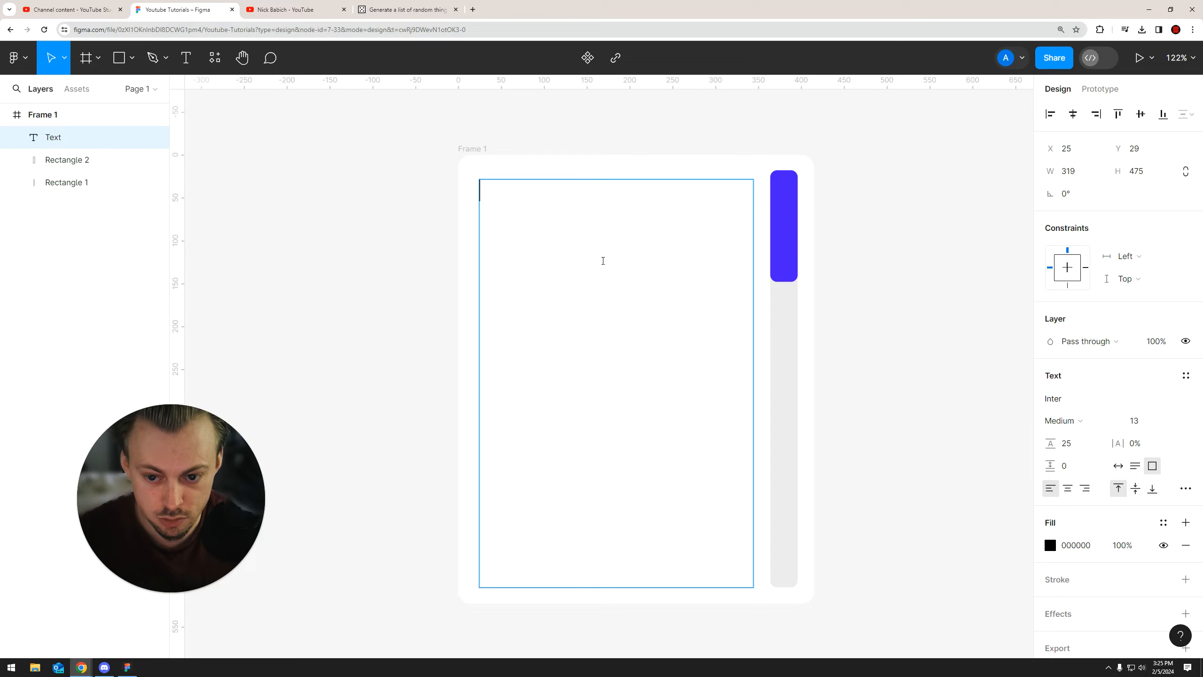
pyautogui.write('1. tomato 2. cat 3. cookie jar 4. pool stick 5. headphones 6. tweezers 7. monitor 8. buckle 9. toothpaste 10. sketch pad 11. rug 12. air freshener 13. screw 14. rubber band 15. flowers 16. house 17. button 18. floor 19. doll 20. magnet')
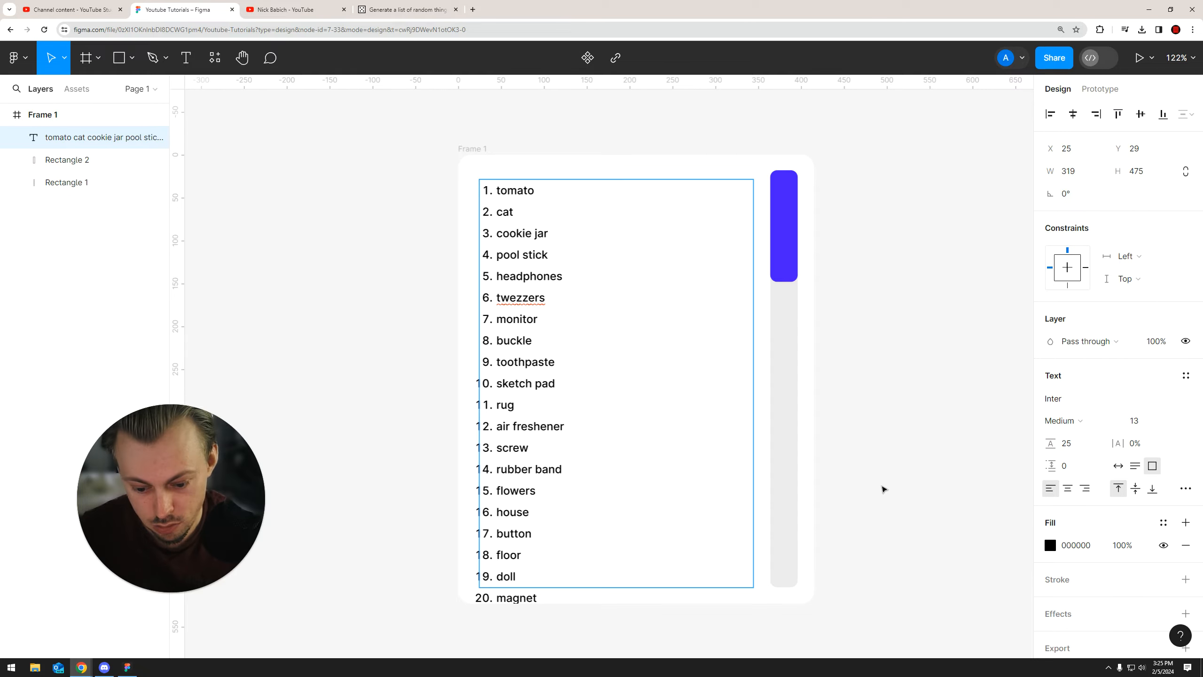
pyautogui.click(883, 484)
pyautogui.scroll(1, 888, 448)
pyautogui.click(889, 446)
pyautogui.moveTo(868, 420); pyautogui.dragTo(830, 317)
# Step: Set the list text's line height to 29 and its font size to 16
pyautogui.click(493, 342)
pyautogui.click(1083, 443)
pyautogui.write('30')
pyautogui.press('Return')
pyautogui.click(1137, 421)
pyautogui.press('Up')
pyautogui.press('Up')
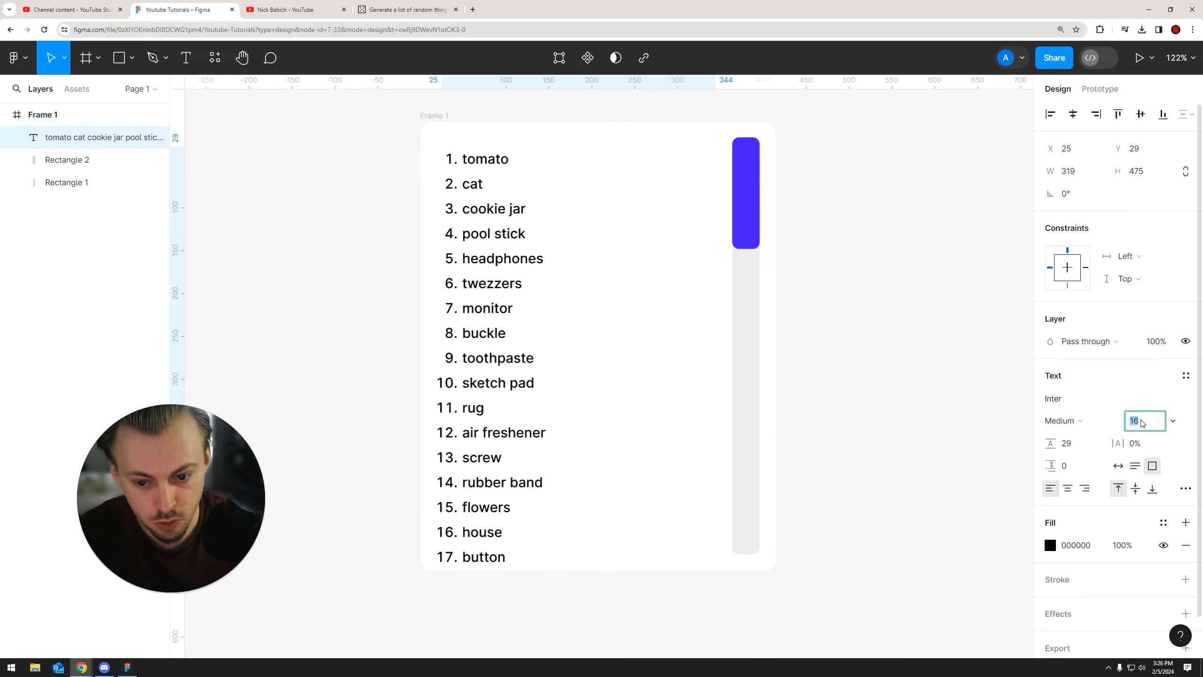
pyautogui.press('Up')
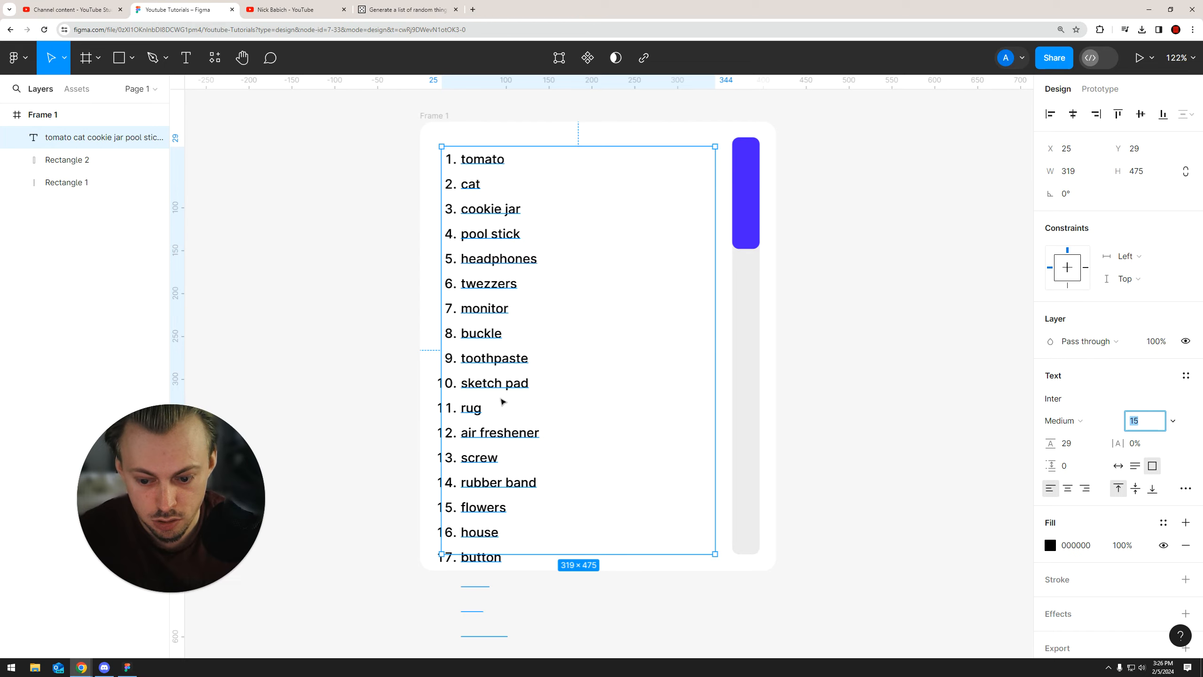
# Step: Move the list text to X 30 and enlarge it to font size 21 with a line height of 37
pyautogui.moveTo(473, 393); pyautogui.dragTo(477, 392)
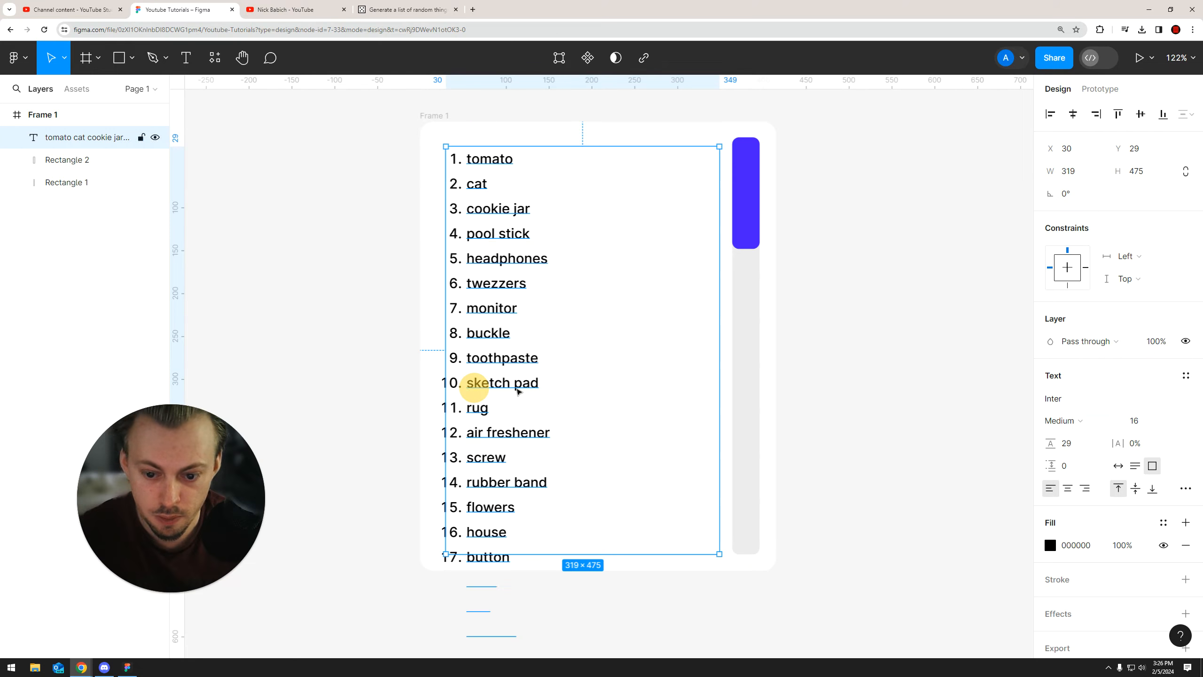
pyautogui.click(1139, 424)
pyautogui.press('Up')
pyautogui.press('Up')
pyautogui.press('Up')
pyautogui.click(1079, 449)
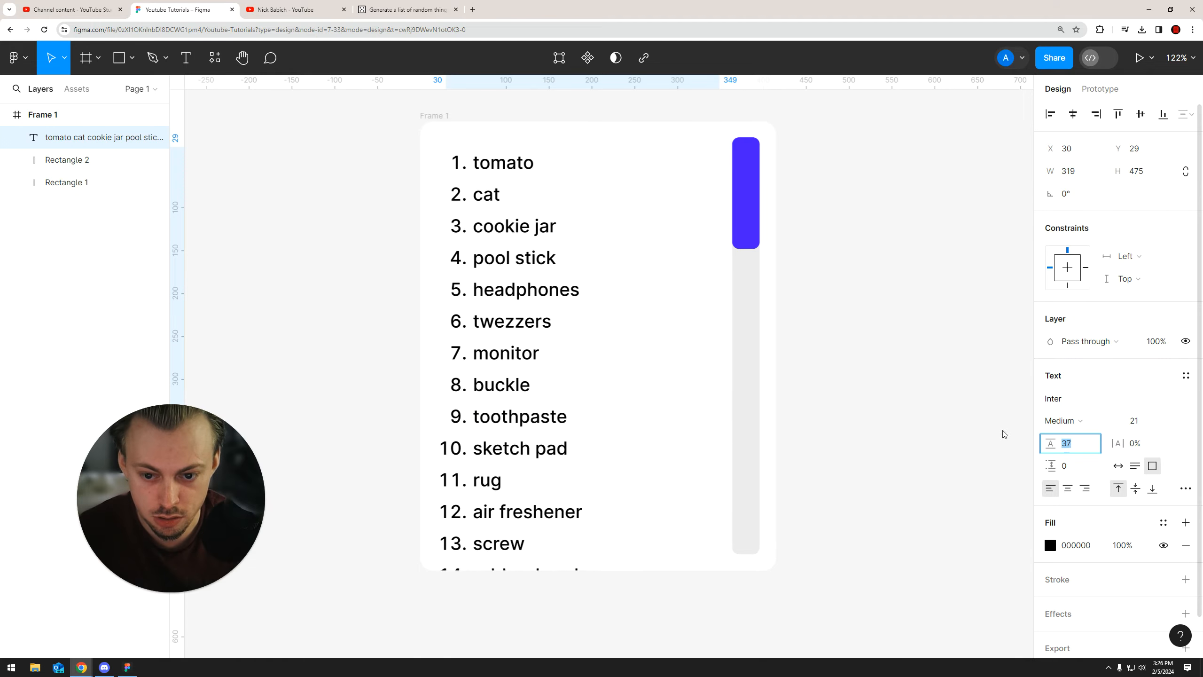
# Step: Shift the list text up to Y 24 and increase its font size to 27
pyautogui.moveTo(502, 334); pyautogui.dragTo(502, 327)
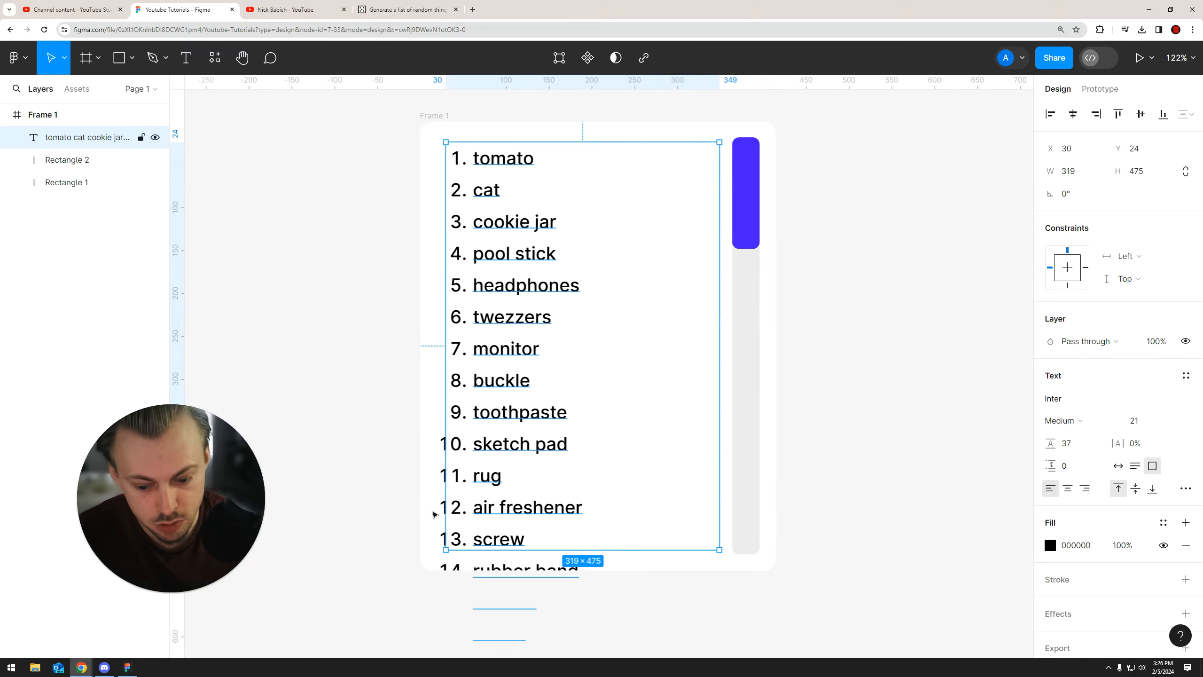
pyautogui.moveTo(523, 584)
pyautogui.mouseDown()
pyautogui.moveTo(552, 407)
pyautogui.moveTo(534, 566)
pyautogui.mouseUp()
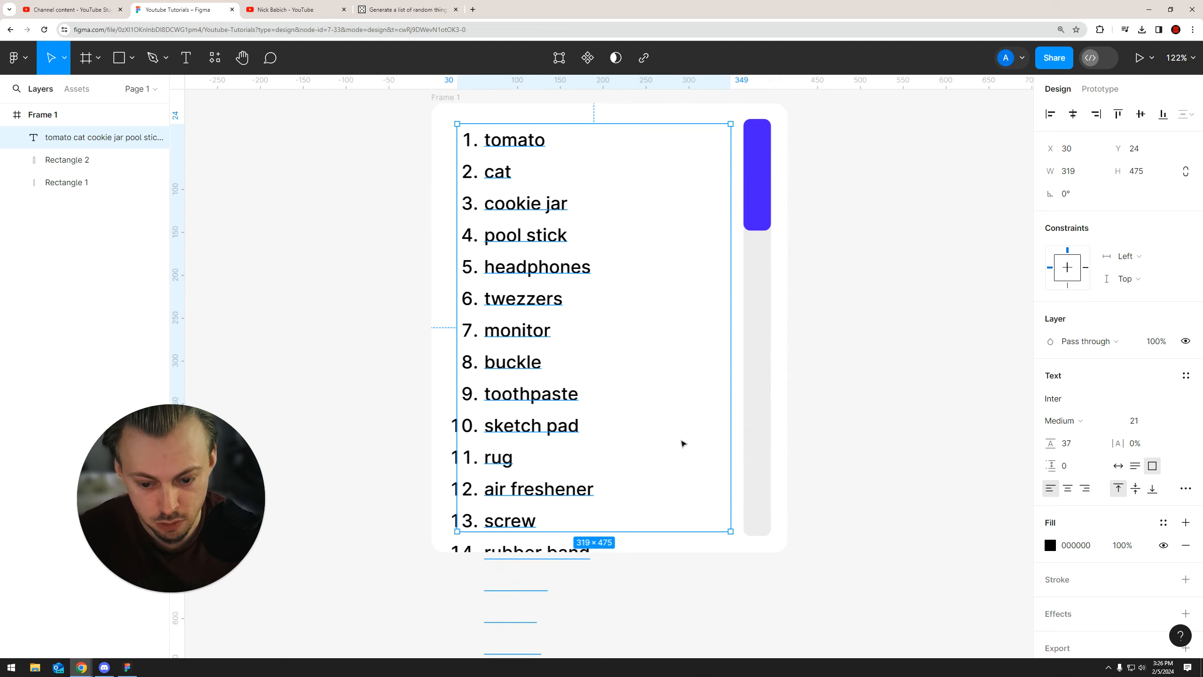
pyautogui.click(1143, 426)
pyautogui.press('Up')
pyautogui.press('Up')
pyautogui.press('Up')
pyautogui.press('Up')
pyautogui.press('Up')
pyautogui.press('Up')
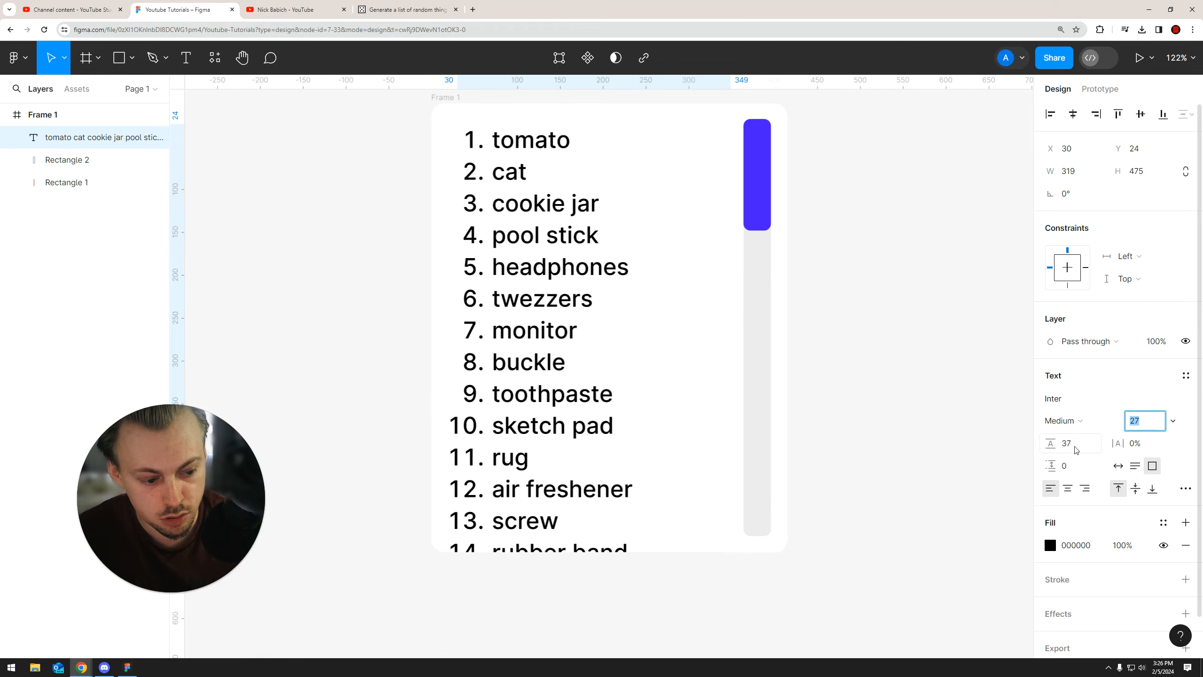
# Step: Increase the list text's line height to 45
pyautogui.click(1075, 449)
pyautogui.press('Up')
pyautogui.press('Up')
pyautogui.press('Up')
pyautogui.press('Up')
pyautogui.press('Up')
pyautogui.press('Up')
pyautogui.press('Up')
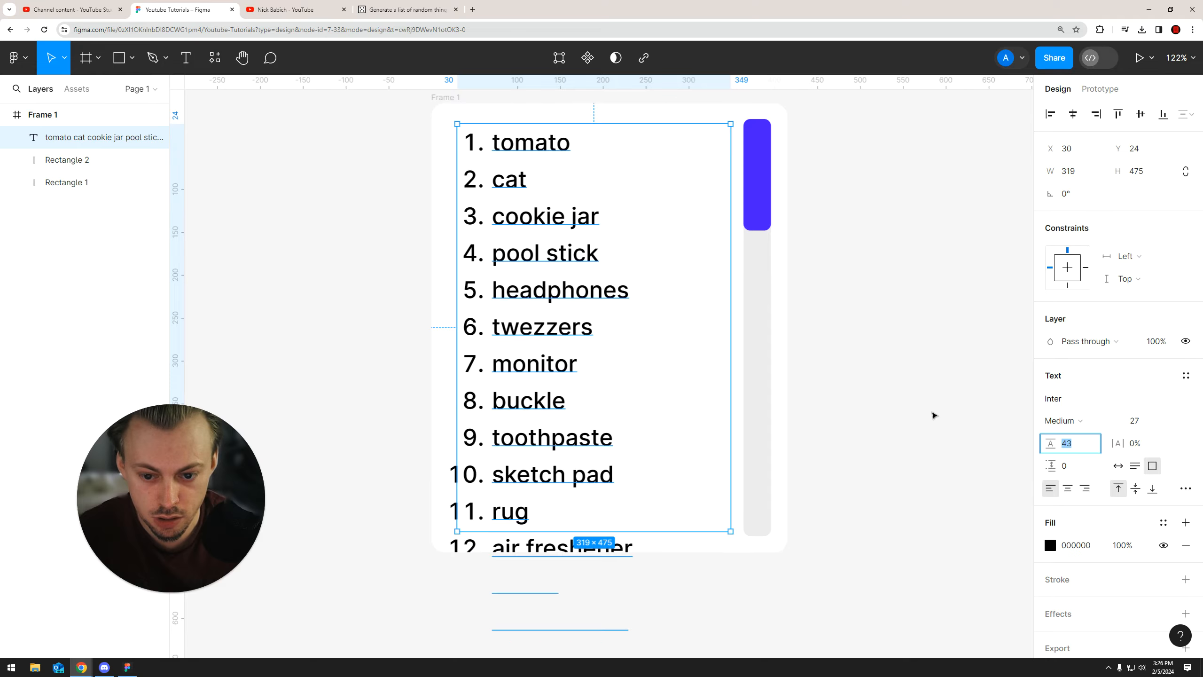
pyautogui.press('Up')
pyautogui.press('Up')
pyautogui.press('Down')
# Step: Move the list text to X 35, Y 18 inside the frame
pyautogui.click(887, 407)
pyautogui.moveTo(550, 340); pyautogui.dragTo(485, 389)
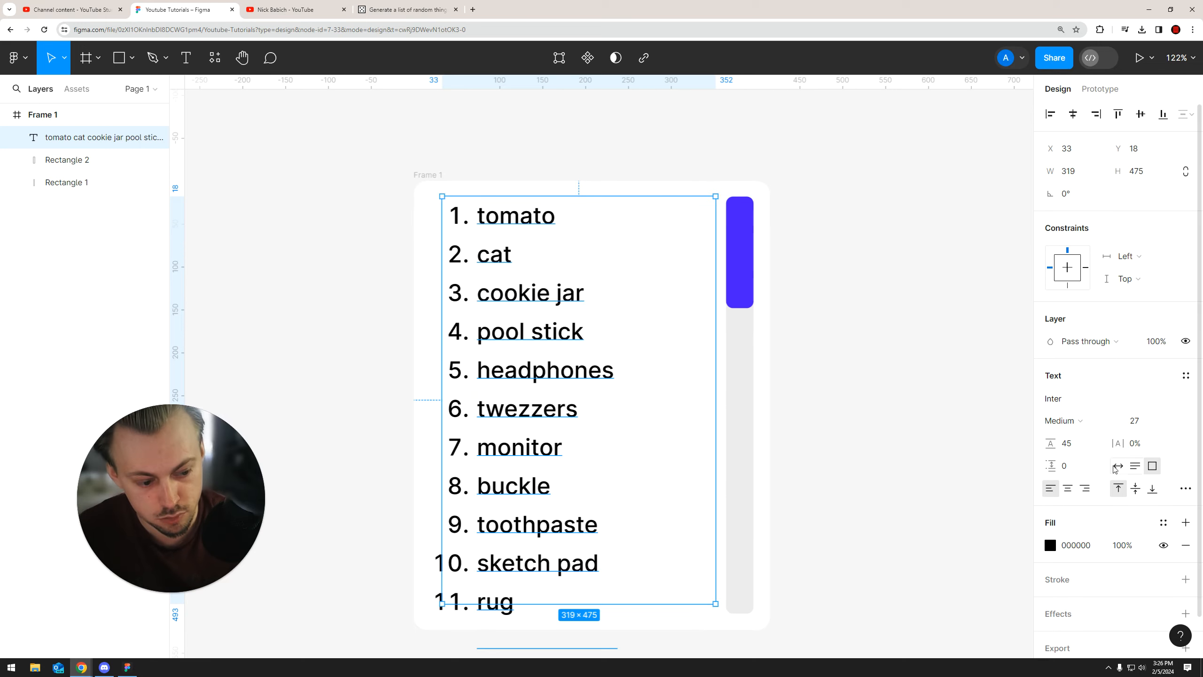
pyautogui.moveTo(492, 446); pyautogui.dragTo(495, 443)
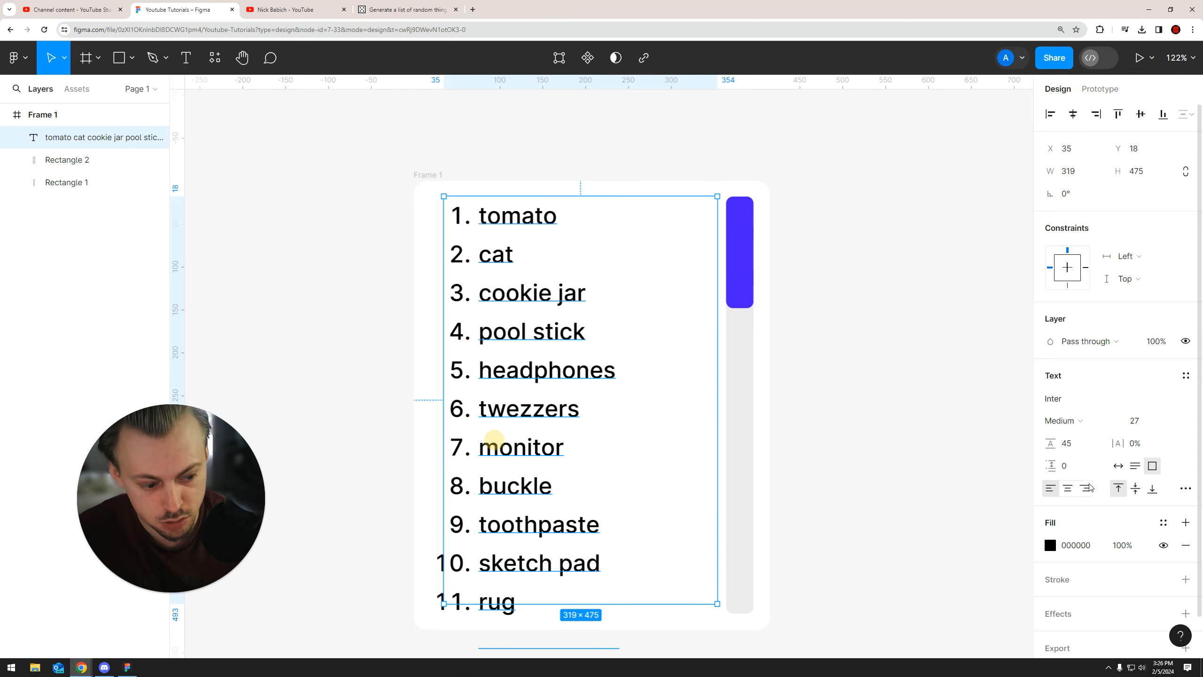
# Step: Try centre and right alignment on the list text, restore left alignment, and move the text to X 42, Y 22
pyautogui.click(1068, 488)
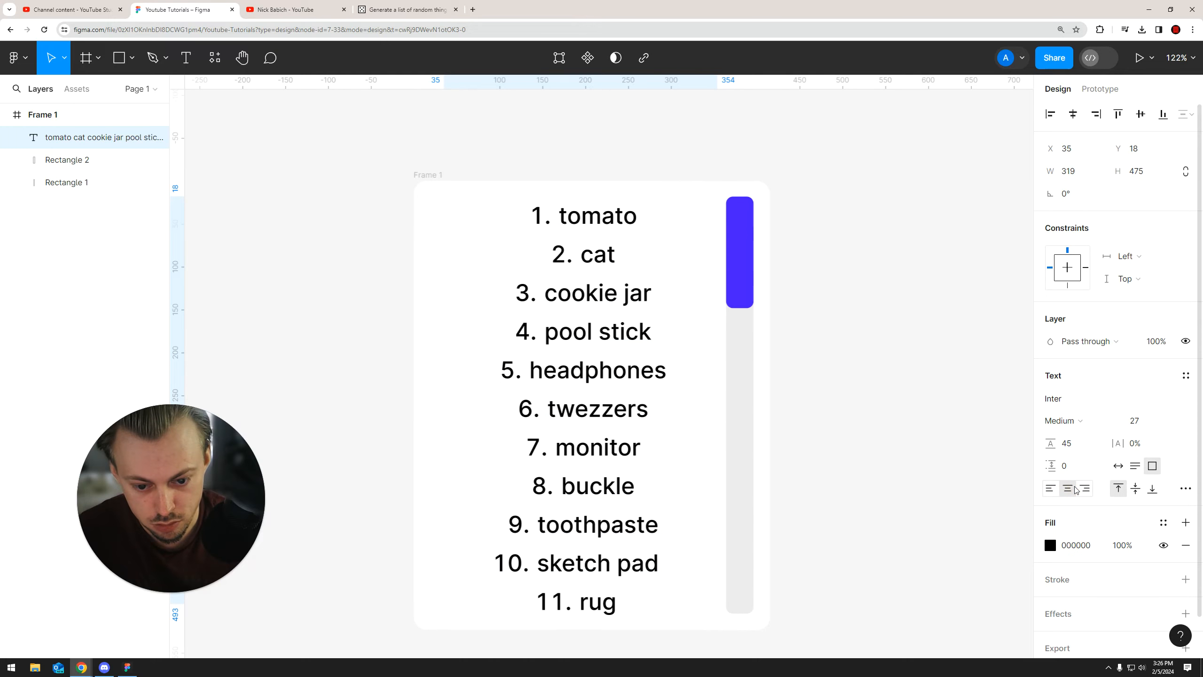
pyautogui.click(1084, 488)
pyautogui.click(1050, 488)
pyautogui.moveTo(497, 451); pyautogui.dragTo(504, 466)
pyautogui.scroll(-3, 504, 465)
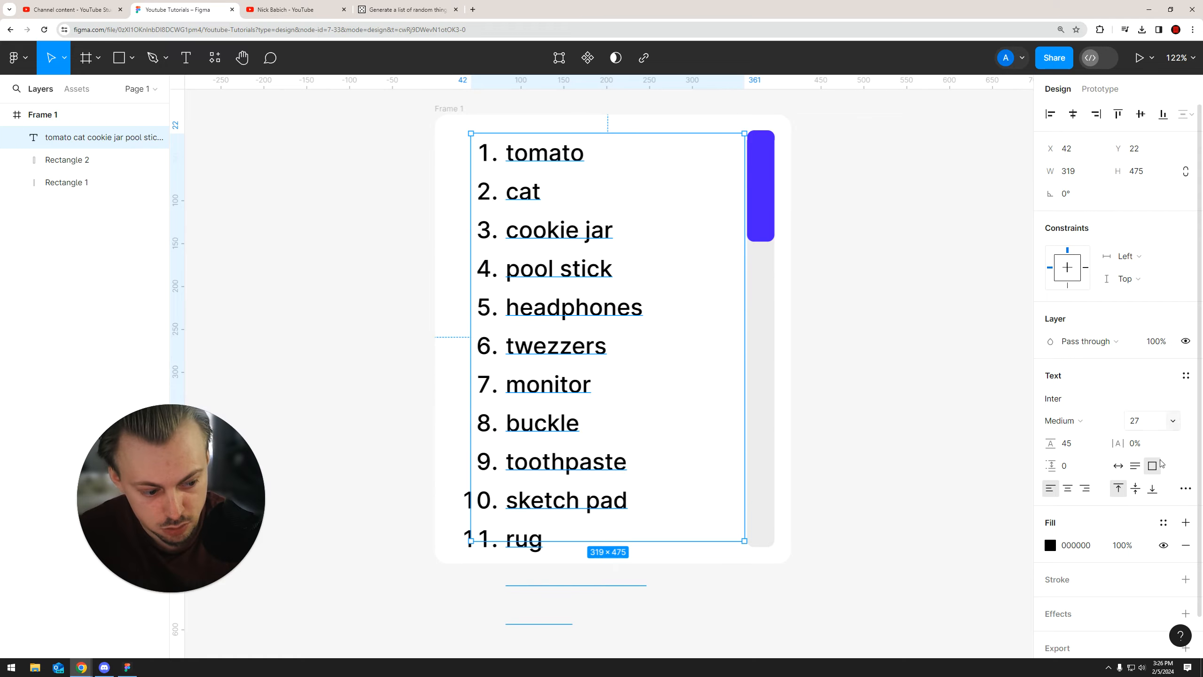
# Step: Look through the list text's basic, detail and variable type settings for a way to control the numbering
pyautogui.click(1186, 488)
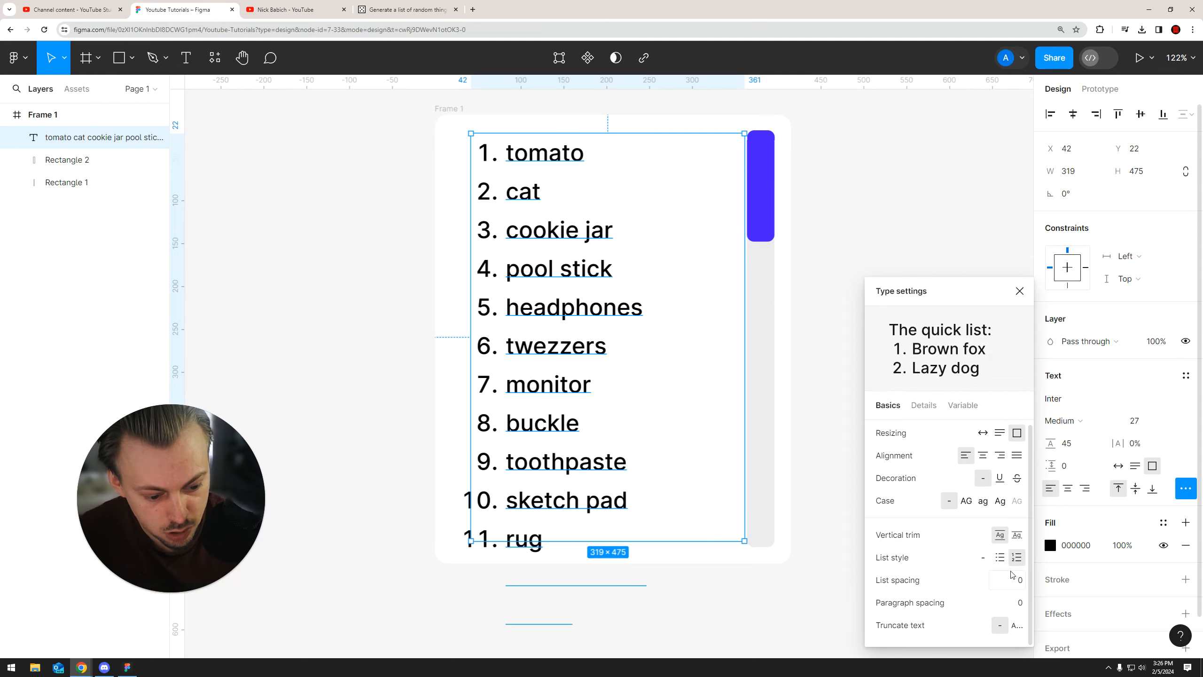
pyautogui.click(923, 405)
pyautogui.scroll(-3, 966, 521)
pyautogui.scroll(-5, 973, 505)
pyautogui.scroll(-5, 962, 548)
pyautogui.click(957, 407)
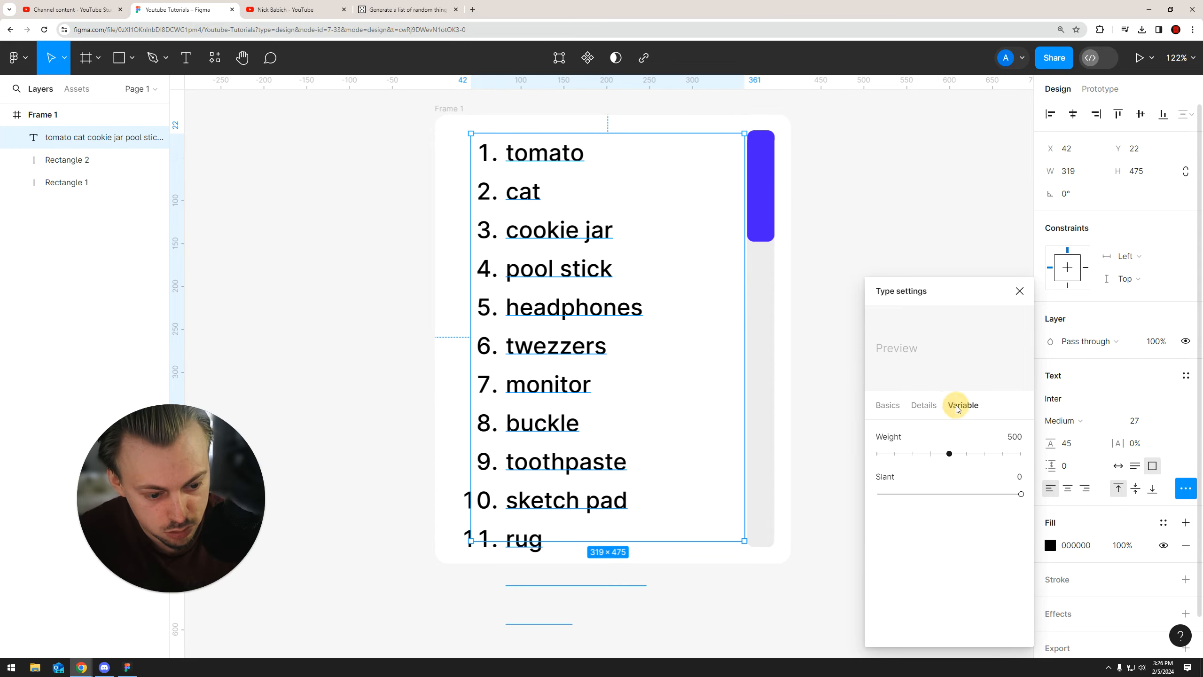
pyautogui.click(923, 405)
# Step: Try a bulleted style on the text, then remove the list formatting by choosing no list
pyautogui.click(886, 406)
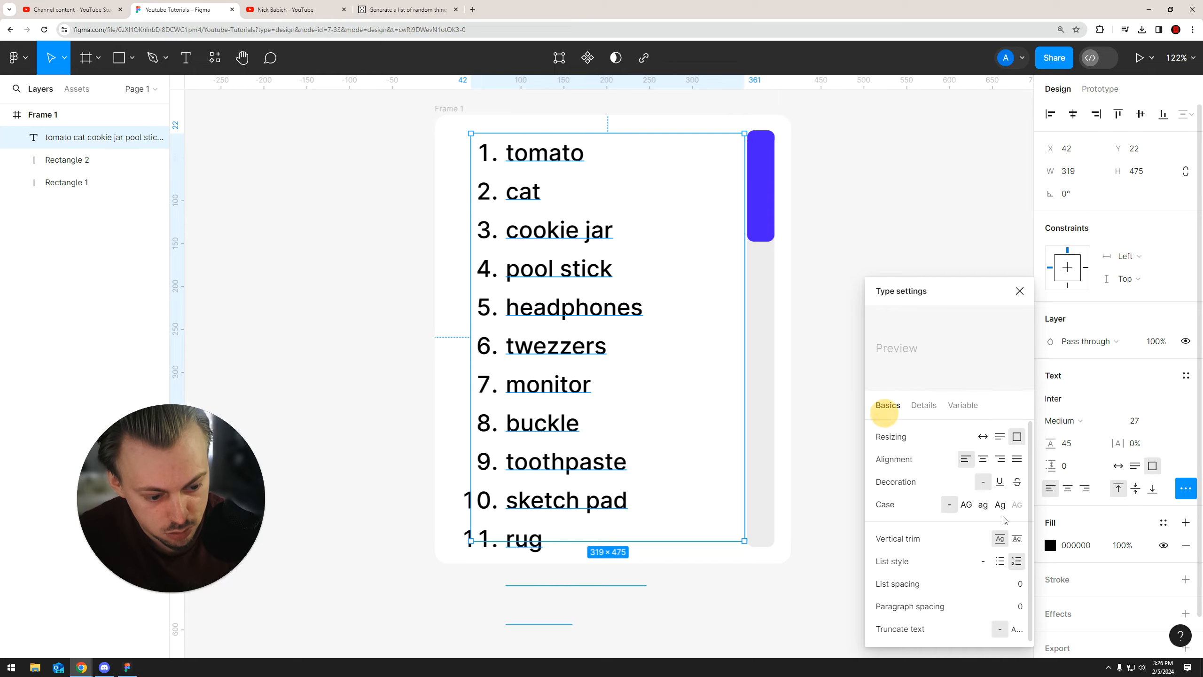
pyautogui.click(1000, 561)
pyautogui.click(982, 561)
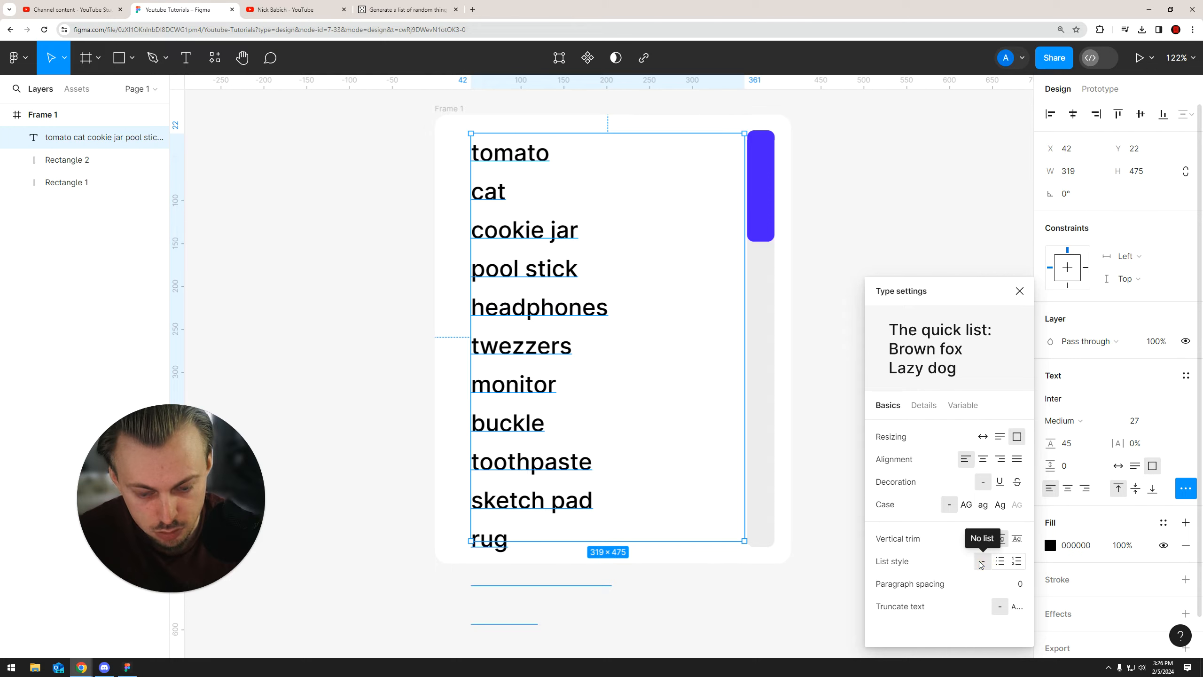
pyautogui.click(999, 562)
pyautogui.click(982, 562)
# Step: Reposition the unnumbered text at X 34, Y 18 inside the frame
pyautogui.click(799, 386)
pyautogui.moveTo(798, 385); pyautogui.dragTo(801, 442)
pyautogui.moveTo(503, 344)
pyautogui.mouseDown()
pyautogui.moveTo(514, 341)
pyautogui.moveTo(499, 346)
pyautogui.mouseUp()
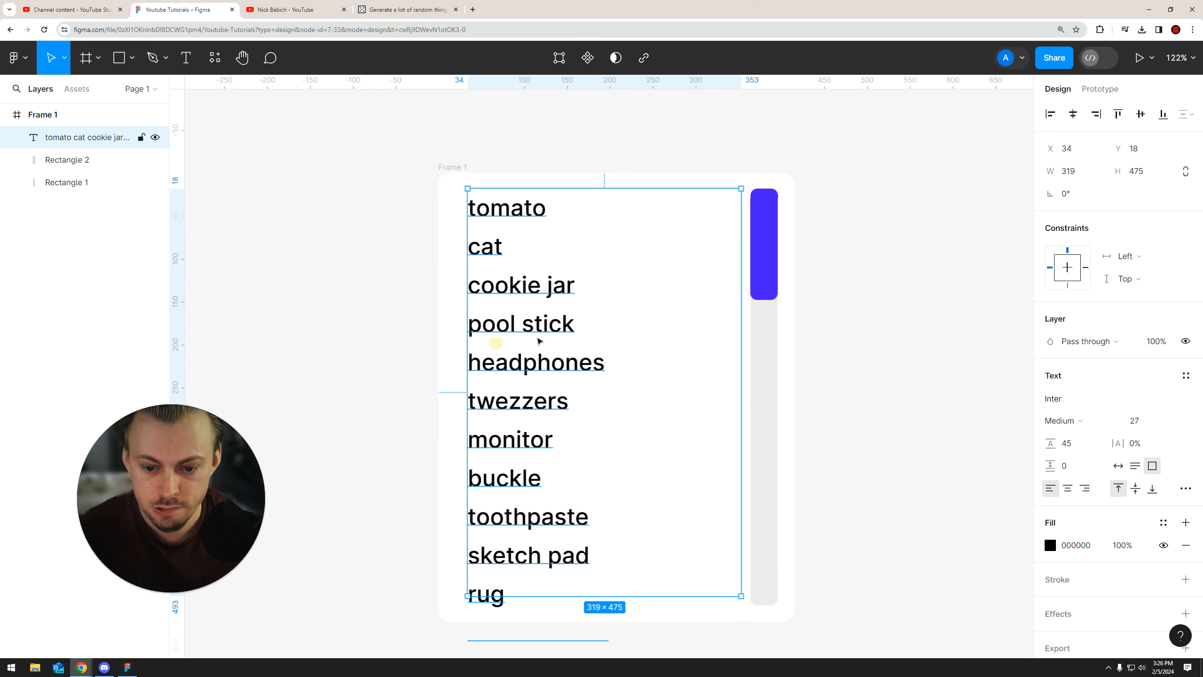
# Step: Wrap the list text in its own frame inside Frame 1
pyautogui.keyDown('ctrl'); pyautogui.scroll(-5, 530, 344); pyautogui.keyUp('ctrl')
pyautogui.rightClick(530, 346)
pyautogui.moveTo(530, 346)
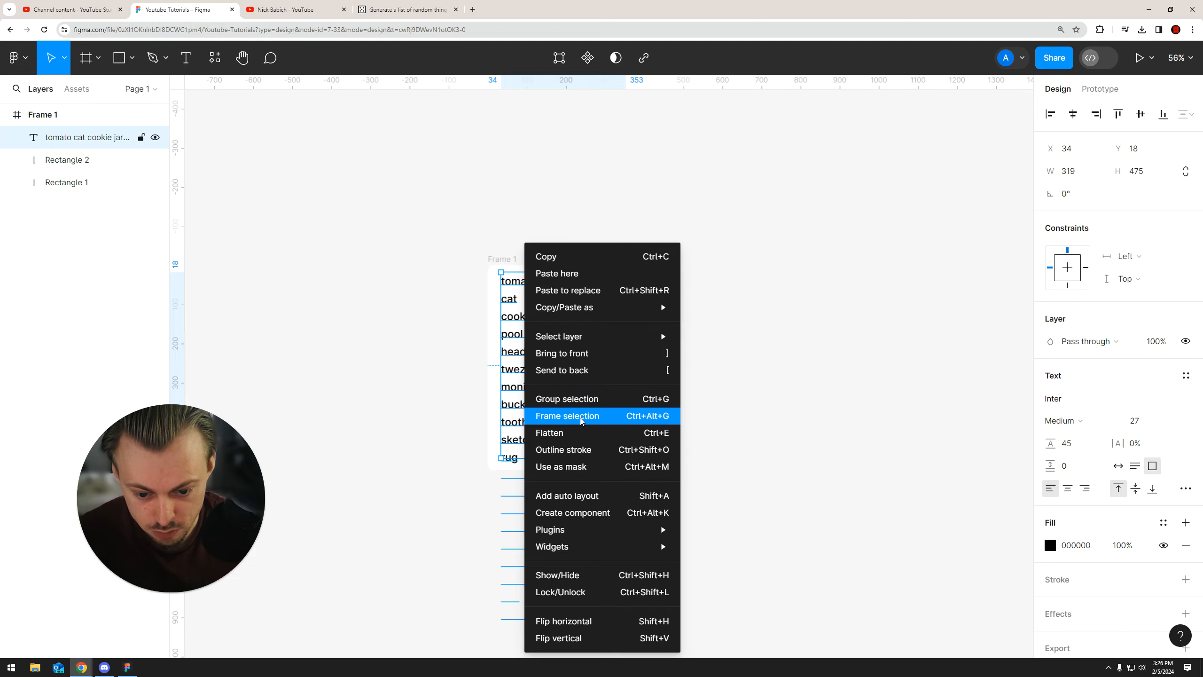
pyautogui.click(582, 421)
pyautogui.rightClick(521, 436)
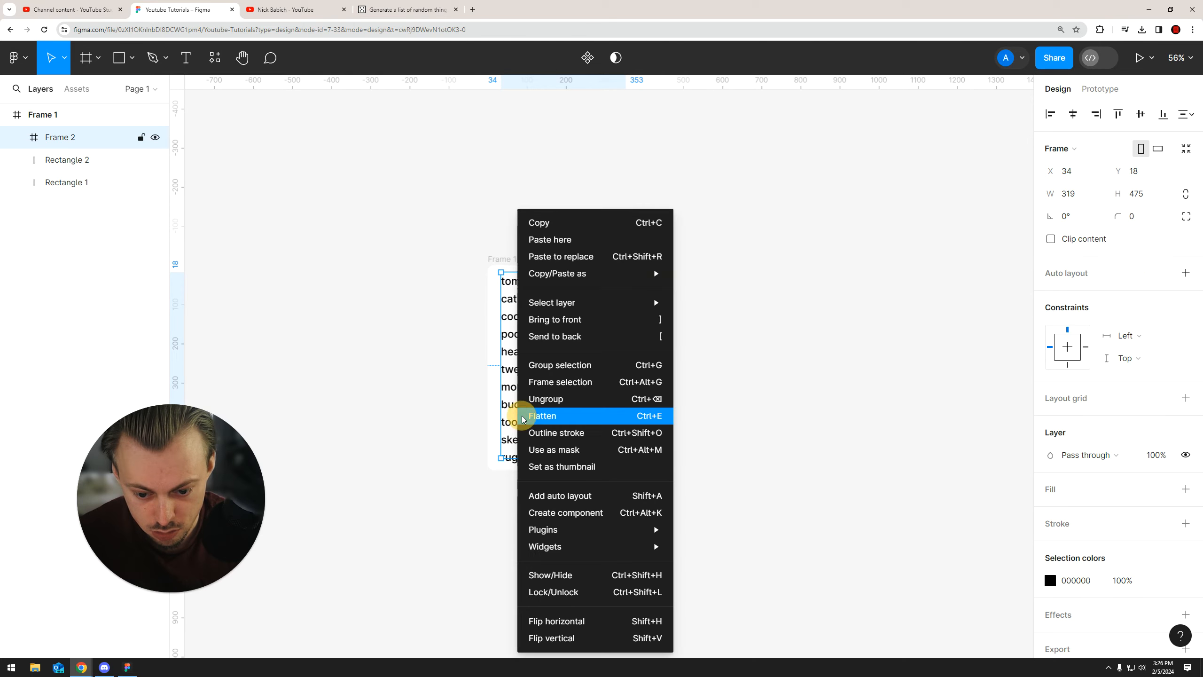
pyautogui.click(449, 395)
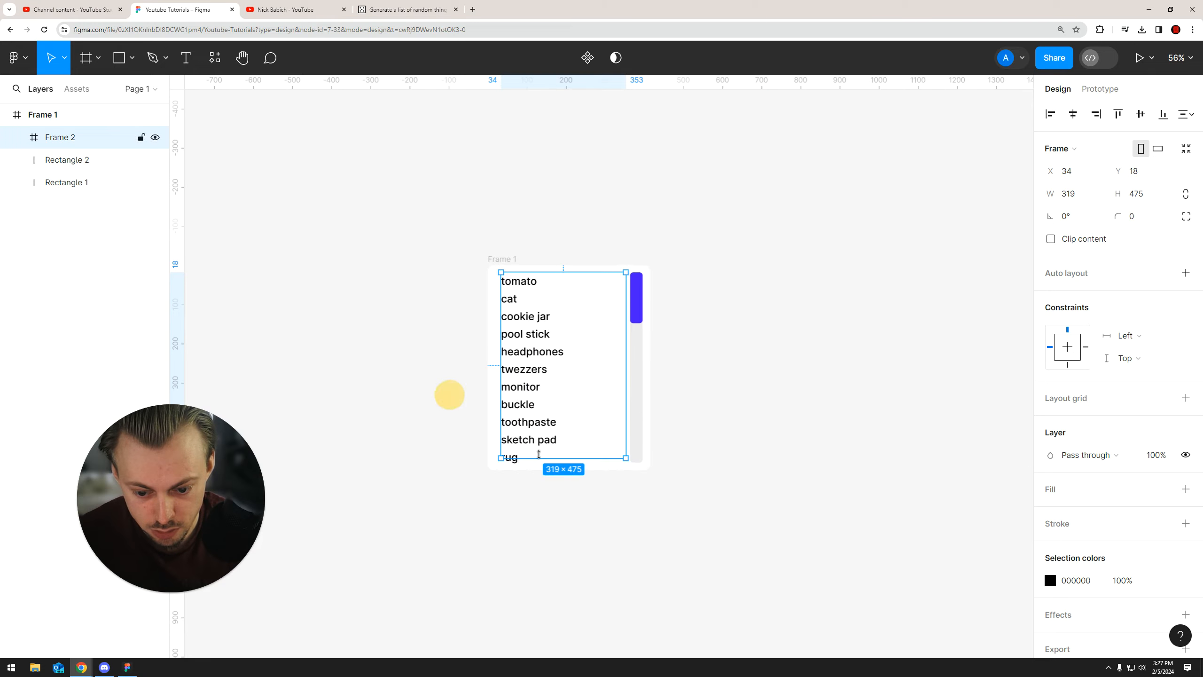
# Step: Extend the list frame's lower edge to a height of 486, level with the end of the scrollbar track
pyautogui.moveTo(536, 459)
pyautogui.mouseDown()
pyautogui.moveTo(538, 491)
pyautogui.moveTo(542, 464)
pyautogui.mouseUp()
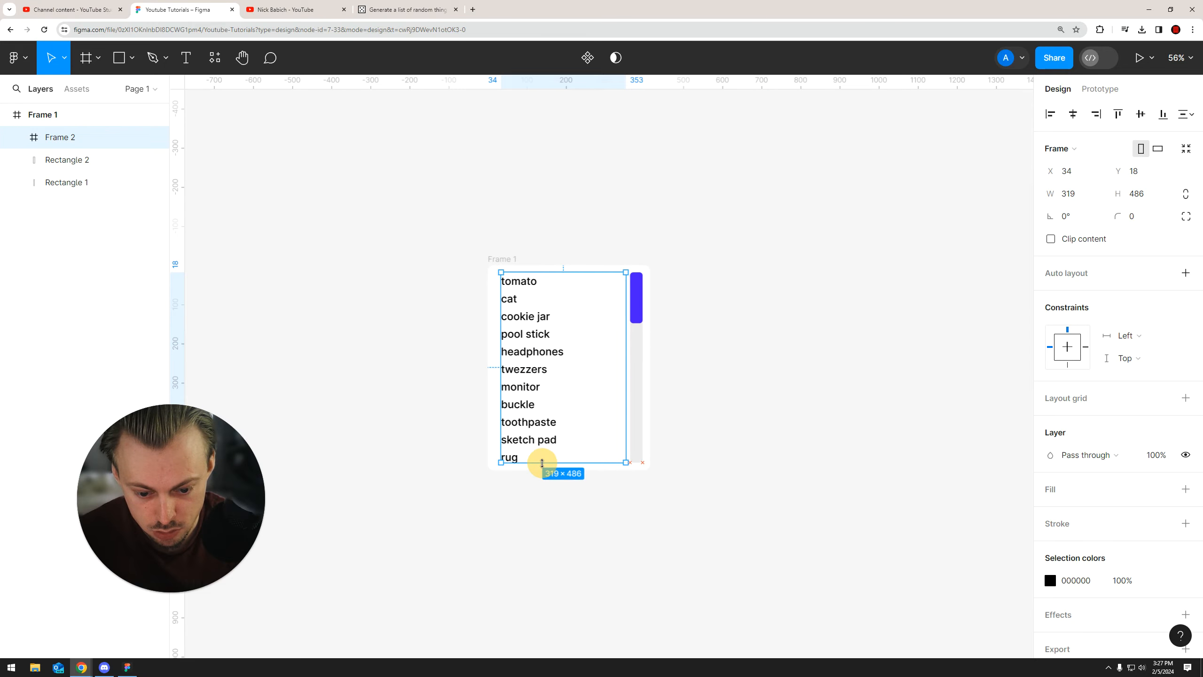
pyautogui.scroll(5, 556, 462)
pyautogui.scroll(-4, 694, 462)
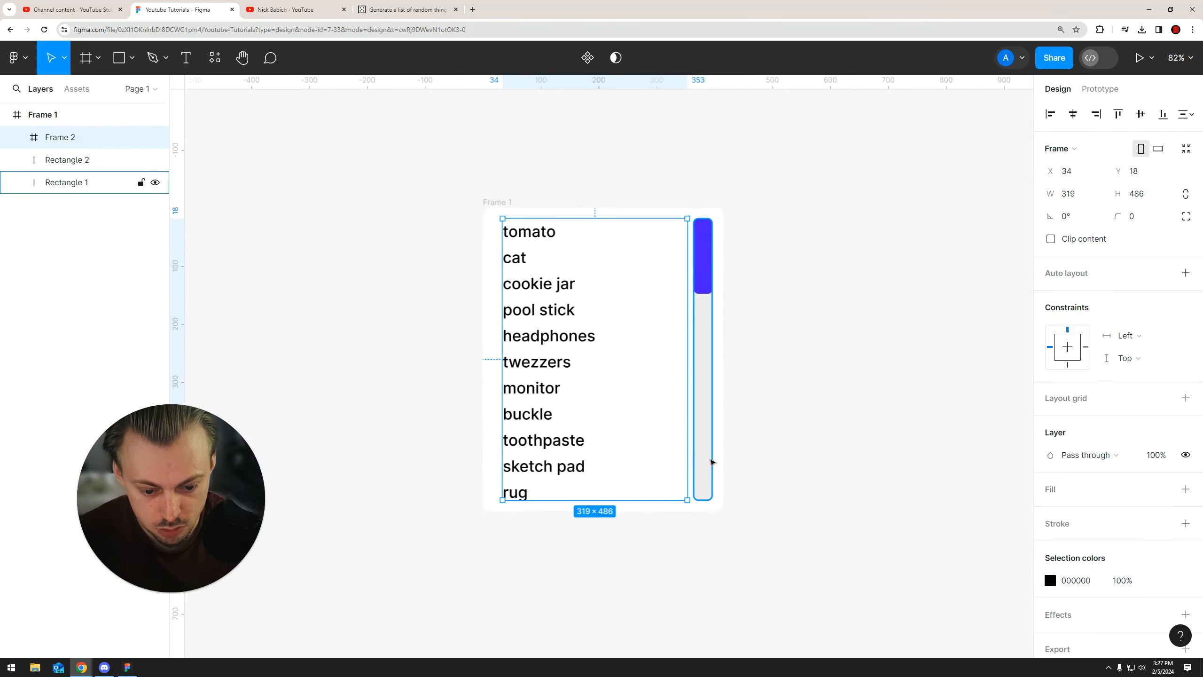
pyautogui.scroll(3, 720, 482)
pyautogui.scroll(-5, 714, 280)
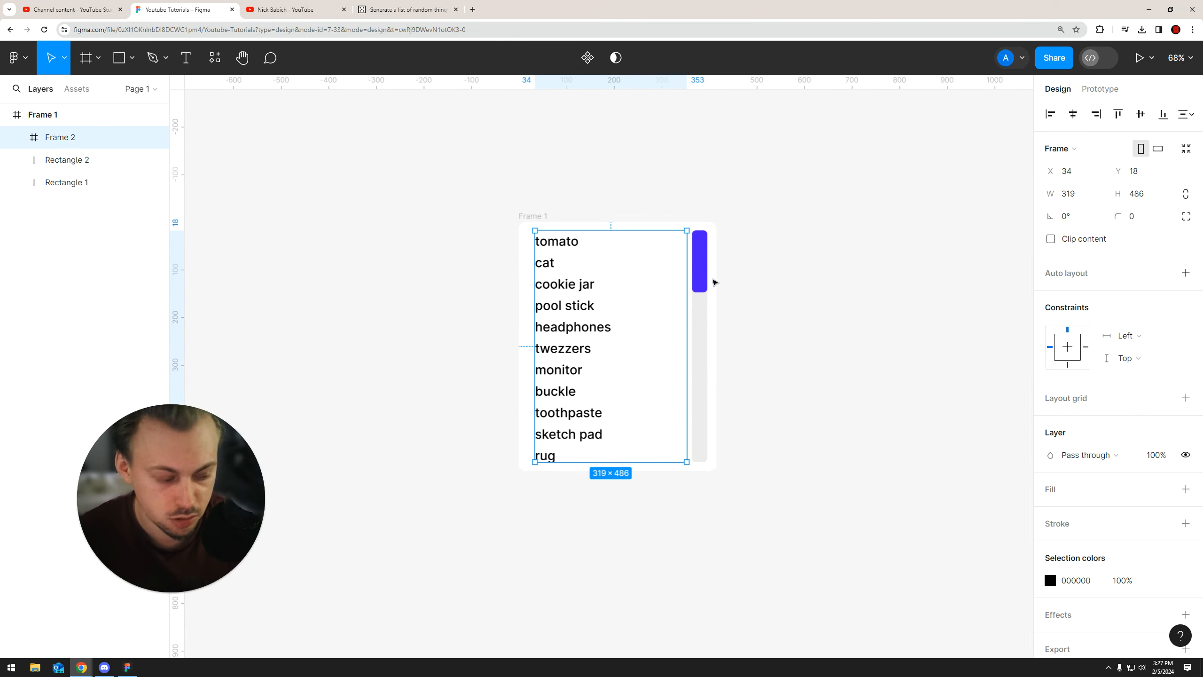
pyautogui.scroll(2, 728, 298)
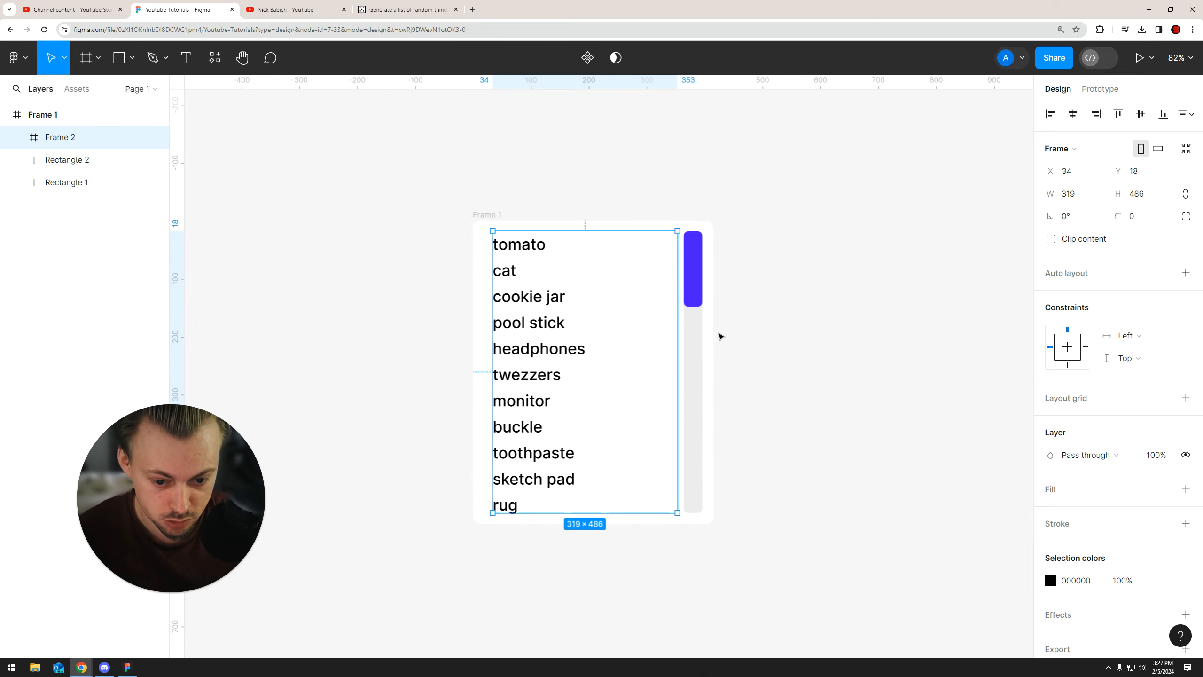
pyautogui.scroll(2, 724, 341)
# Step: Duplicate Frame 1 with its contents and move the copy to X -515, leaving a wider gap between the two frames
pyautogui.click(763, 296)
pyautogui.click(434, 186)
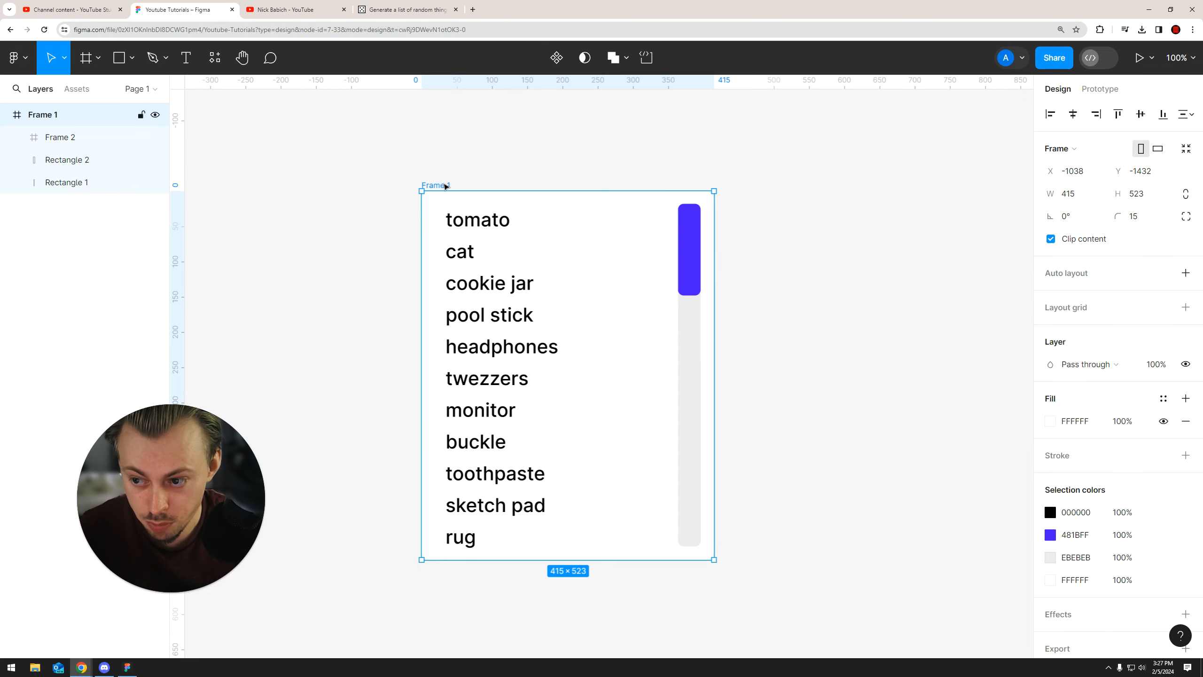
pyautogui.hotkey('ctrl', 'd')
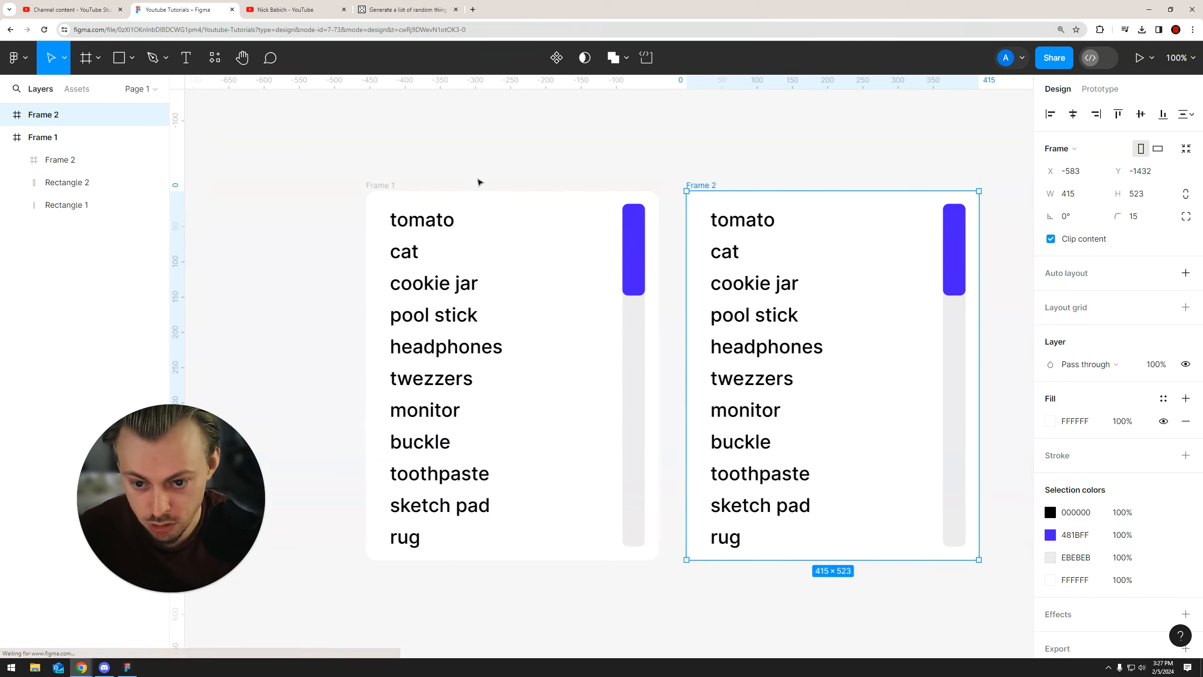
pyautogui.moveTo(706, 188); pyautogui.dragTo(749, 180)
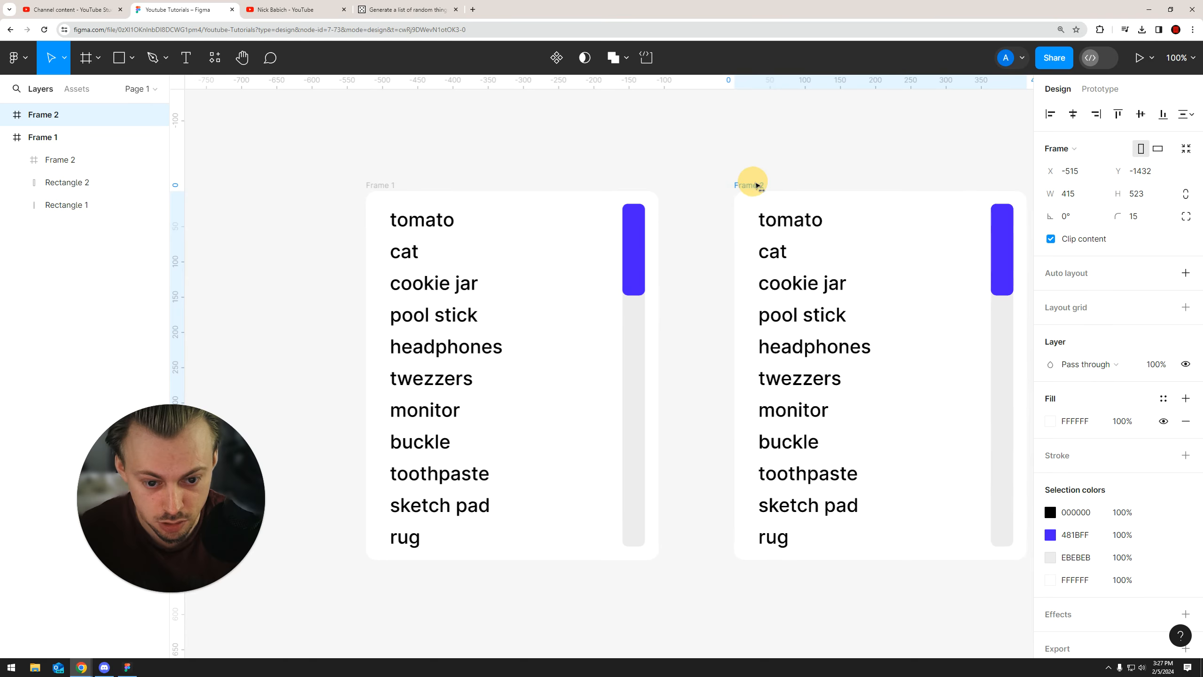
pyautogui.click(749, 148)
pyautogui.scroll(-2, 677, 193)
# Step: Create a prototype connection from the blue scroll handle in Frame 1 to Frame 2
pyautogui.click(142, 182)
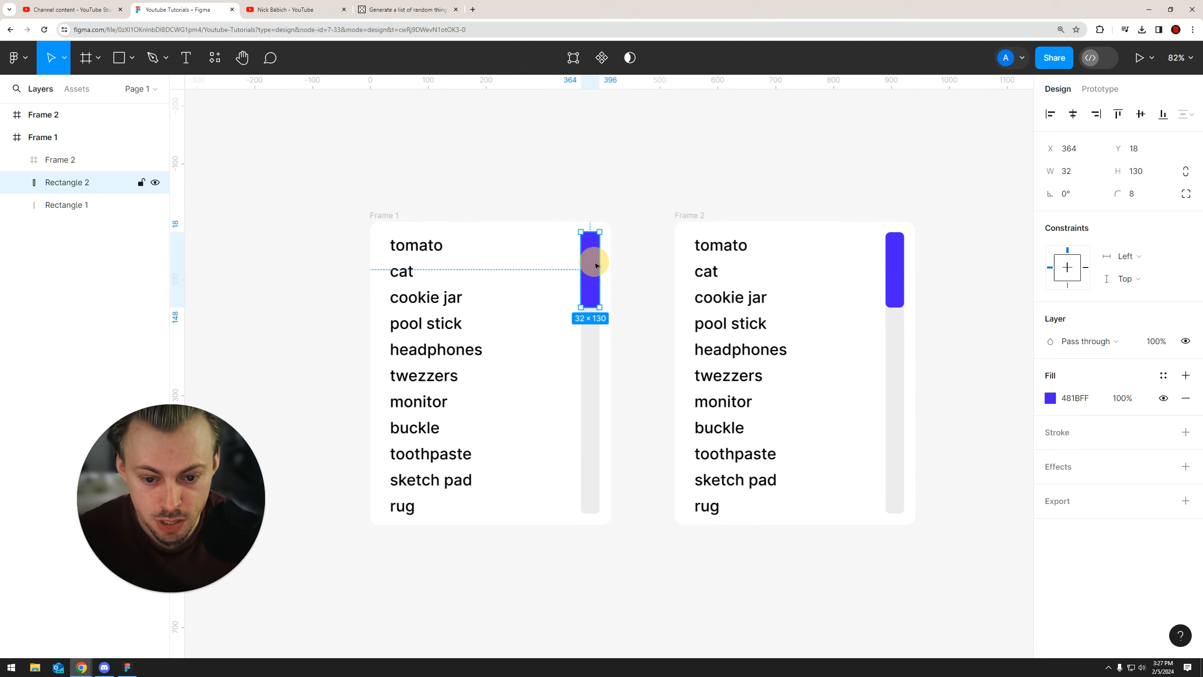
pyautogui.hscroll(1, 620, 191)
pyautogui.click(1099, 91)
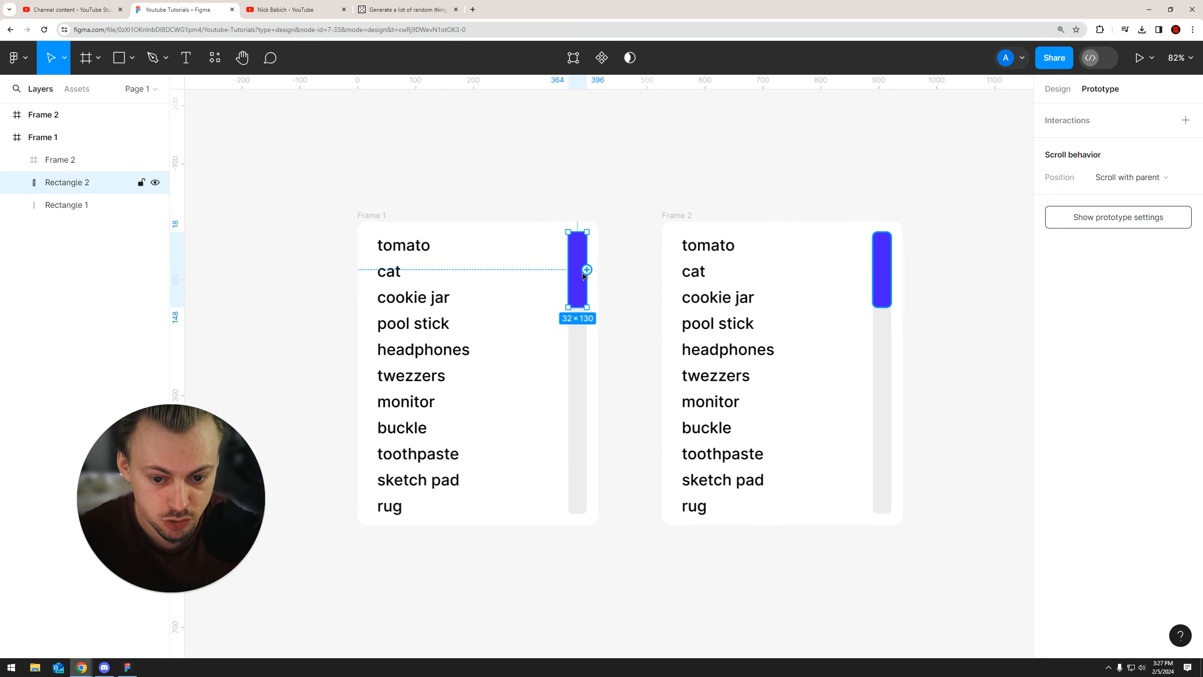
pyautogui.moveTo(587, 270); pyautogui.dragTo(668, 331)
pyautogui.scroll(-4, 637, 341)
pyautogui.scroll(4, 635, 361)
pyautogui.scroll(-3, 616, 374)
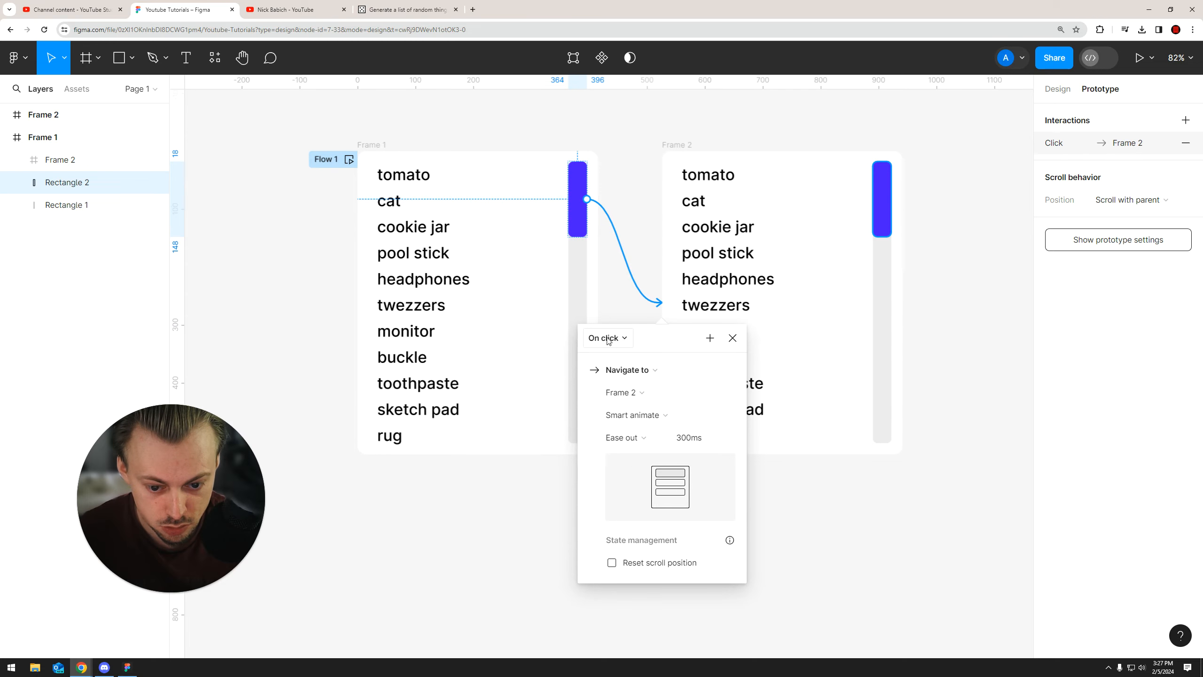
# Step: Set the connection's trigger to On drag, keeping Navigate to Frame 2 with Smart animate
pyautogui.click(608, 338)
pyautogui.click(619, 361)
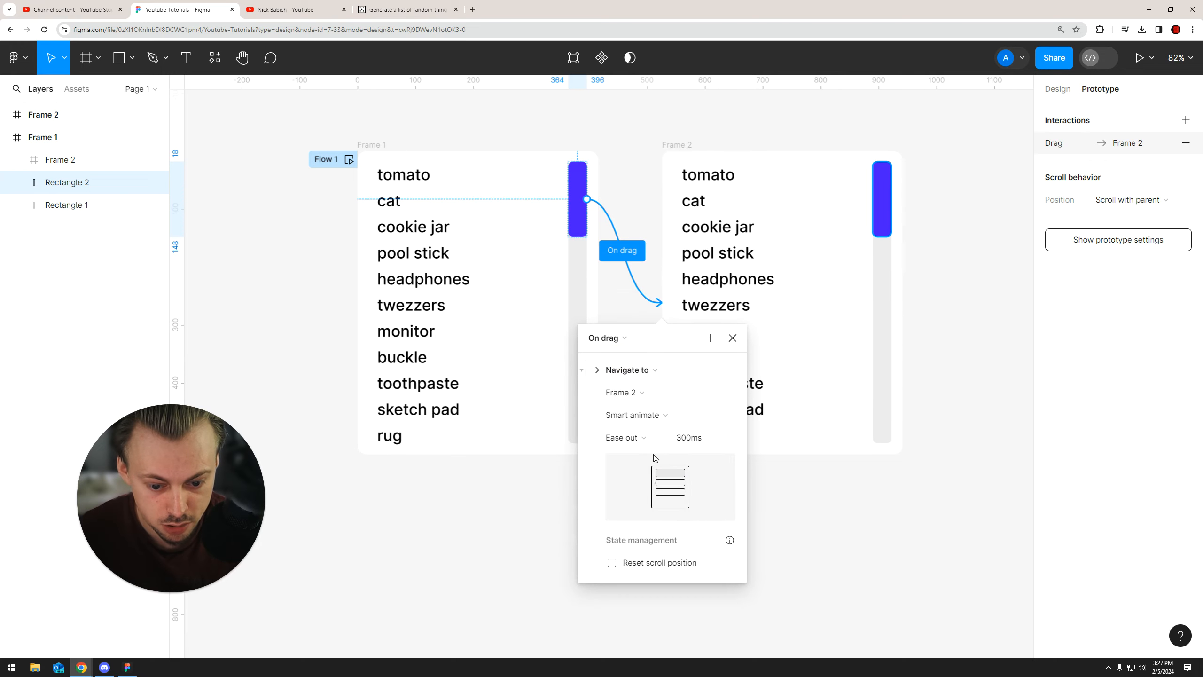
pyautogui.click(642, 419)
pyautogui.click(640, 416)
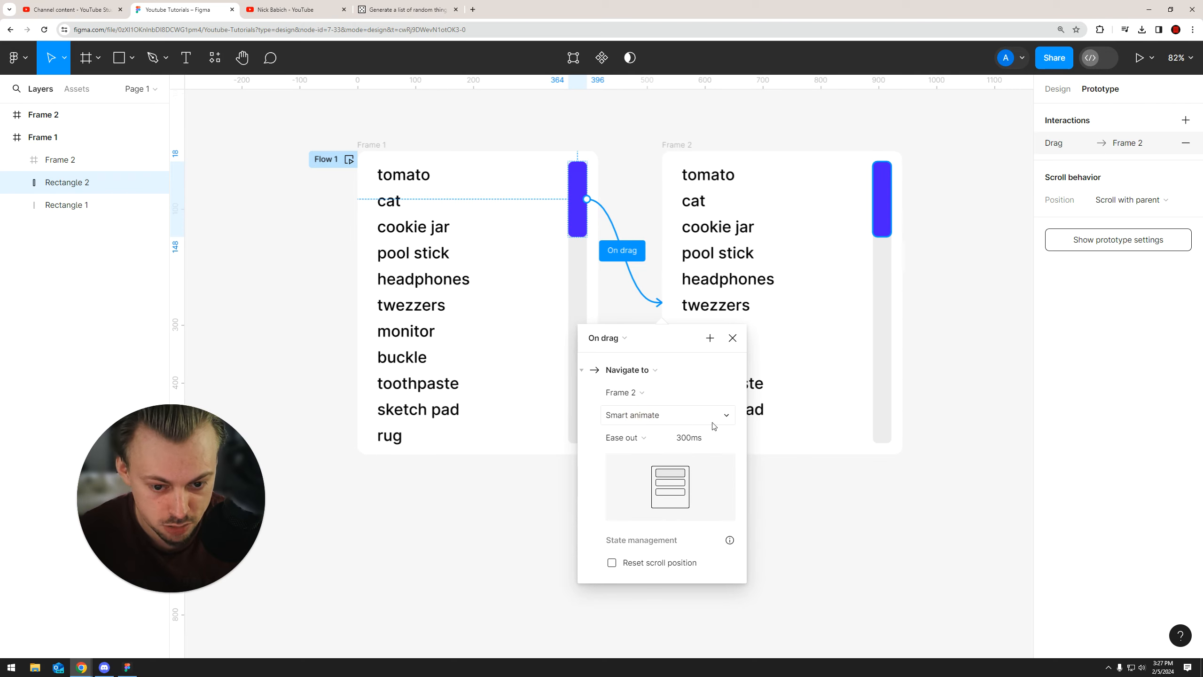
pyautogui.click(836, 502)
pyautogui.scroll(1, 829, 510)
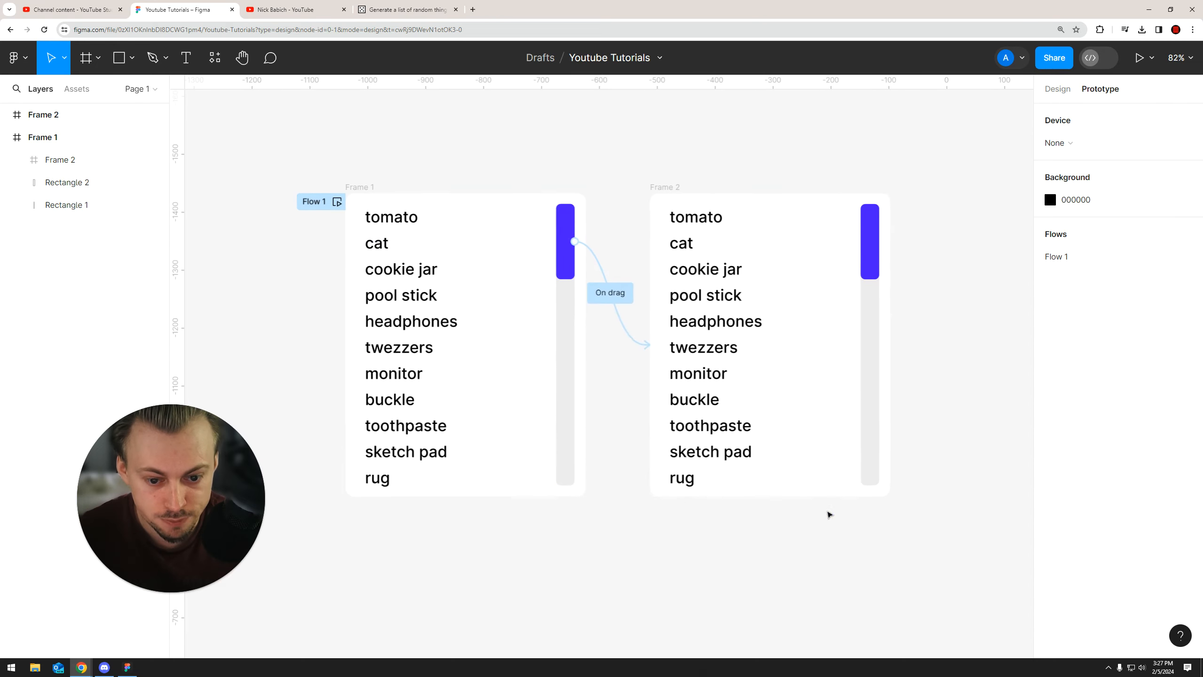
# Step: Move the blue scroll handle in Frame 2 down to Y 374, at the lower end of its track
pyautogui.click(1054, 96)
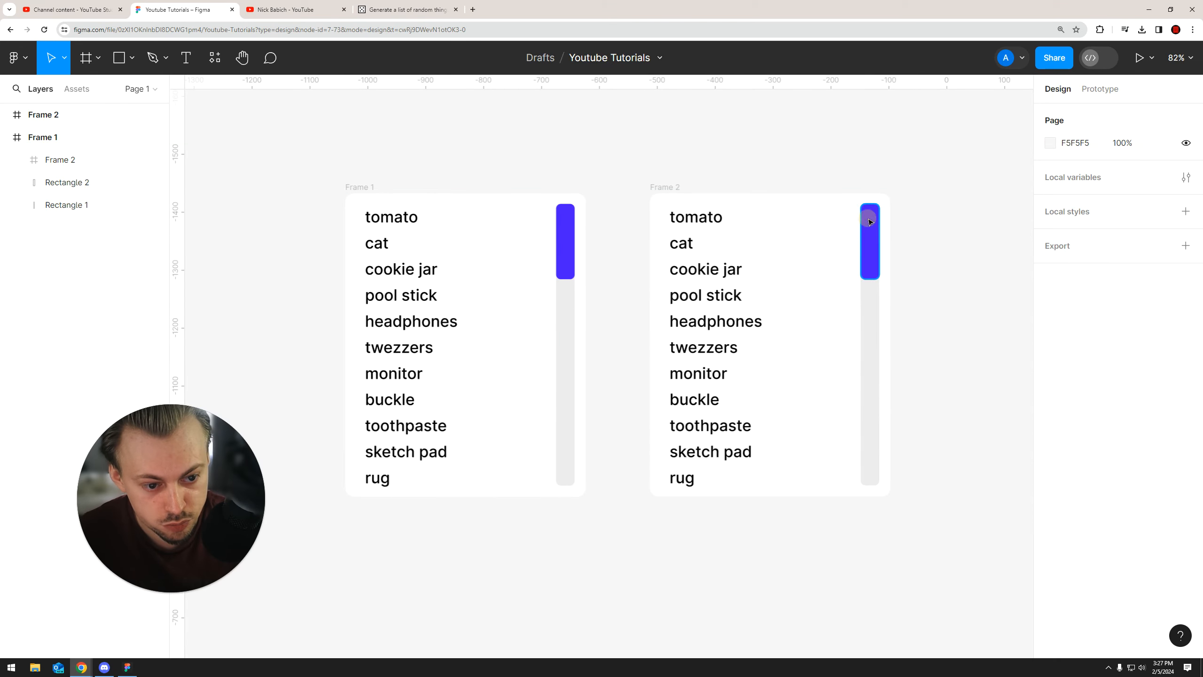
pyautogui.click(870, 223)
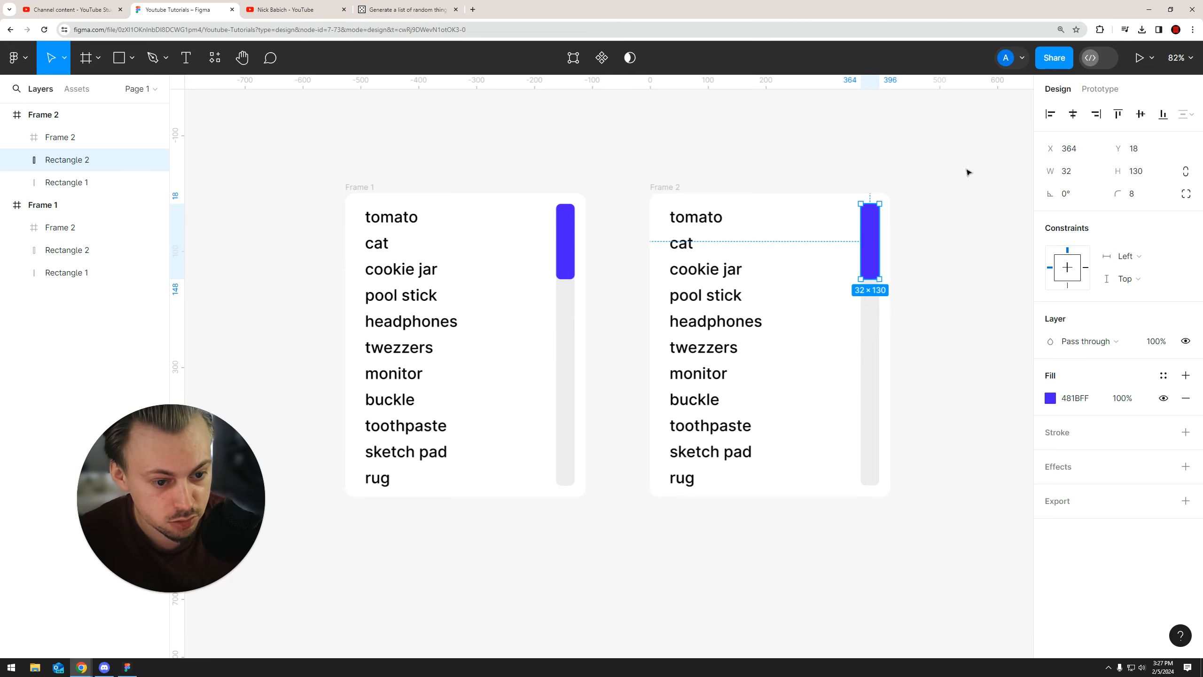
pyautogui.moveTo(869, 242); pyautogui.dragTo(866, 450)
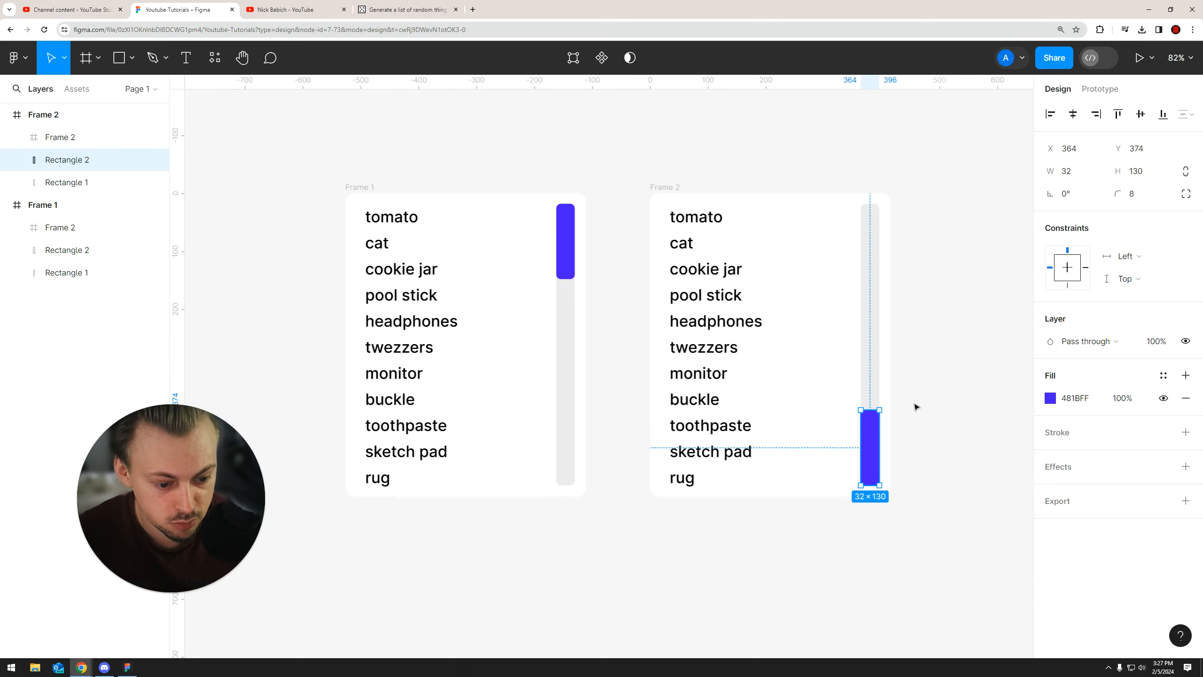
pyautogui.scroll(1, 916, 407)
pyautogui.click(900, 422)
pyautogui.scroll(1, 900, 422)
# Step: Link the blue handle in Frame 2 back to Frame 1 with an On drag trigger and Smart animate
pyautogui.click(851, 469)
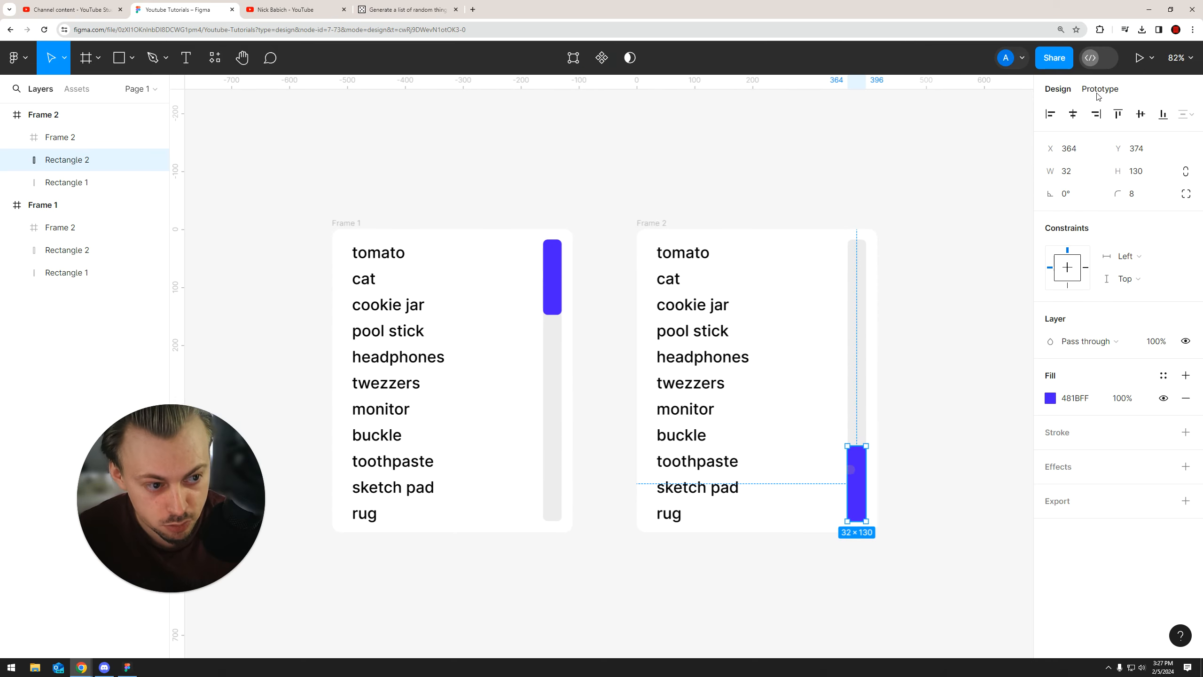
pyautogui.click(1097, 91)
pyautogui.moveTo(848, 483); pyautogui.dragTo(542, 439)
pyautogui.click(525, 419)
pyautogui.click(528, 433)
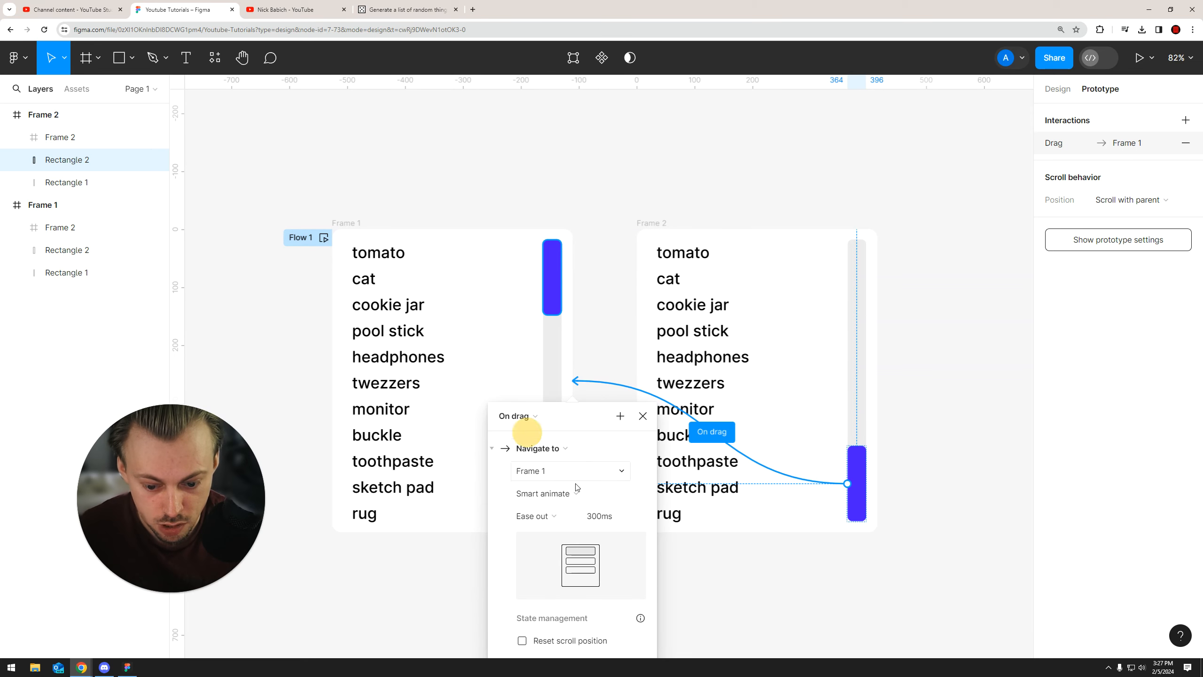
pyautogui.click(784, 591)
# Step: Return to the design settings and select the text list frame nested inside the duplicated Frame 2
pyautogui.click(1057, 90)
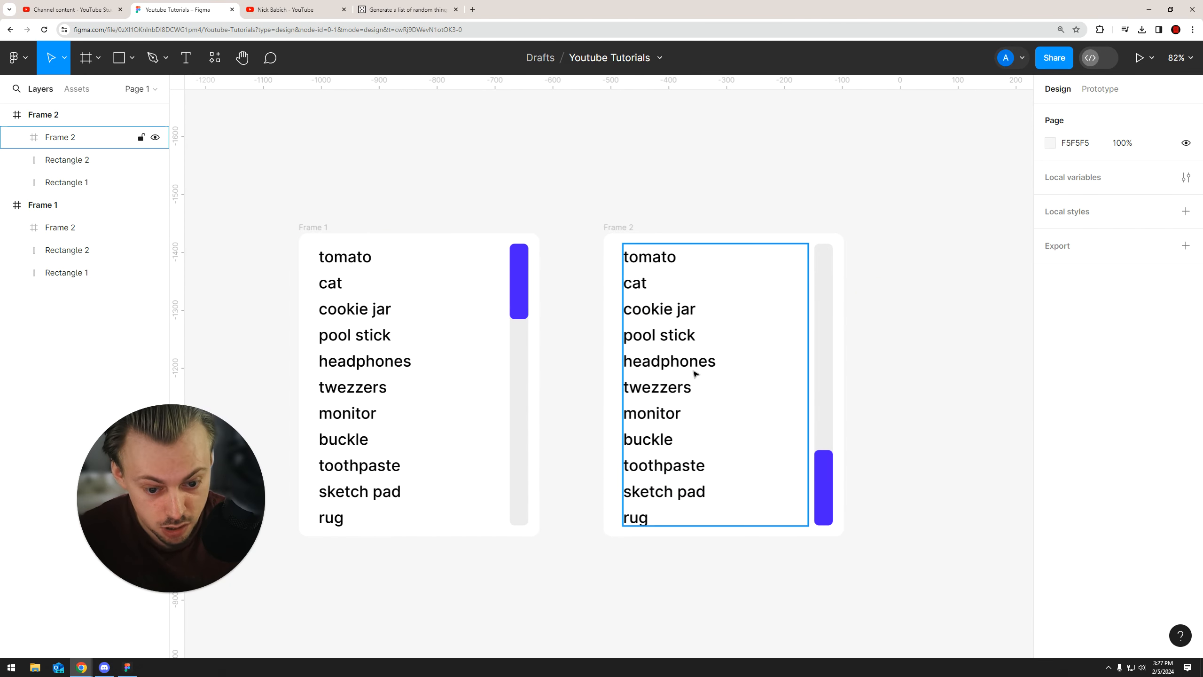
pyautogui.click(682, 378)
pyautogui.hscroll(2, 687, 382)
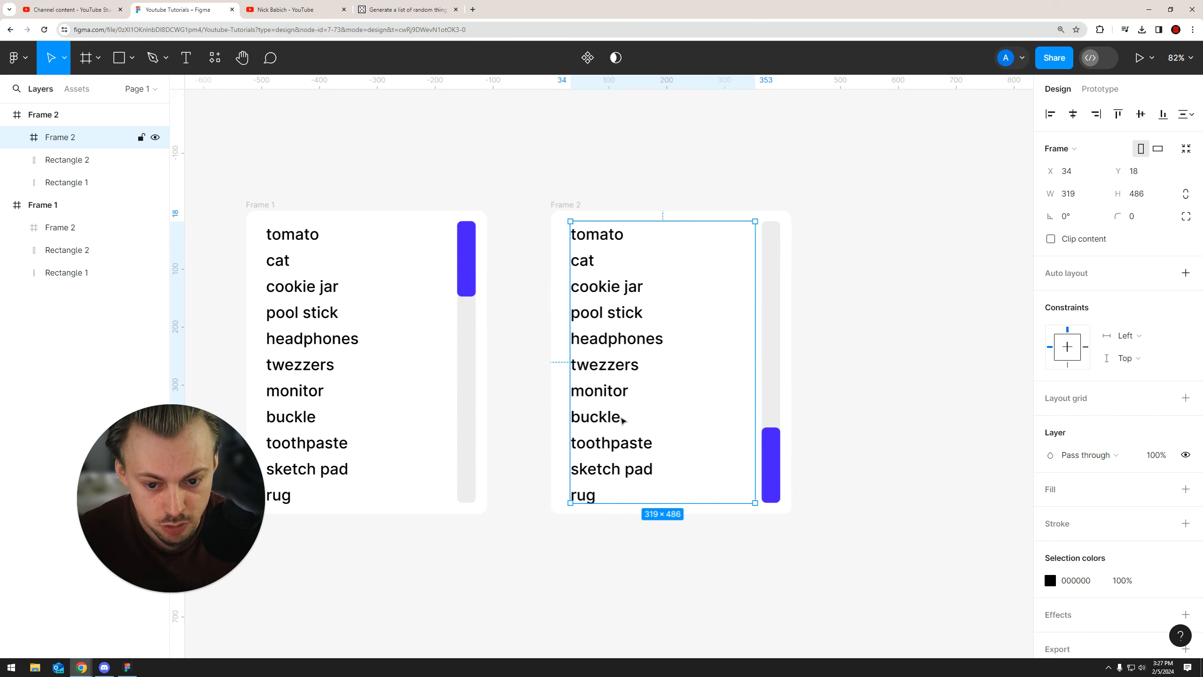
pyautogui.moveTo(610, 505); pyautogui.dragTo(608, 517)
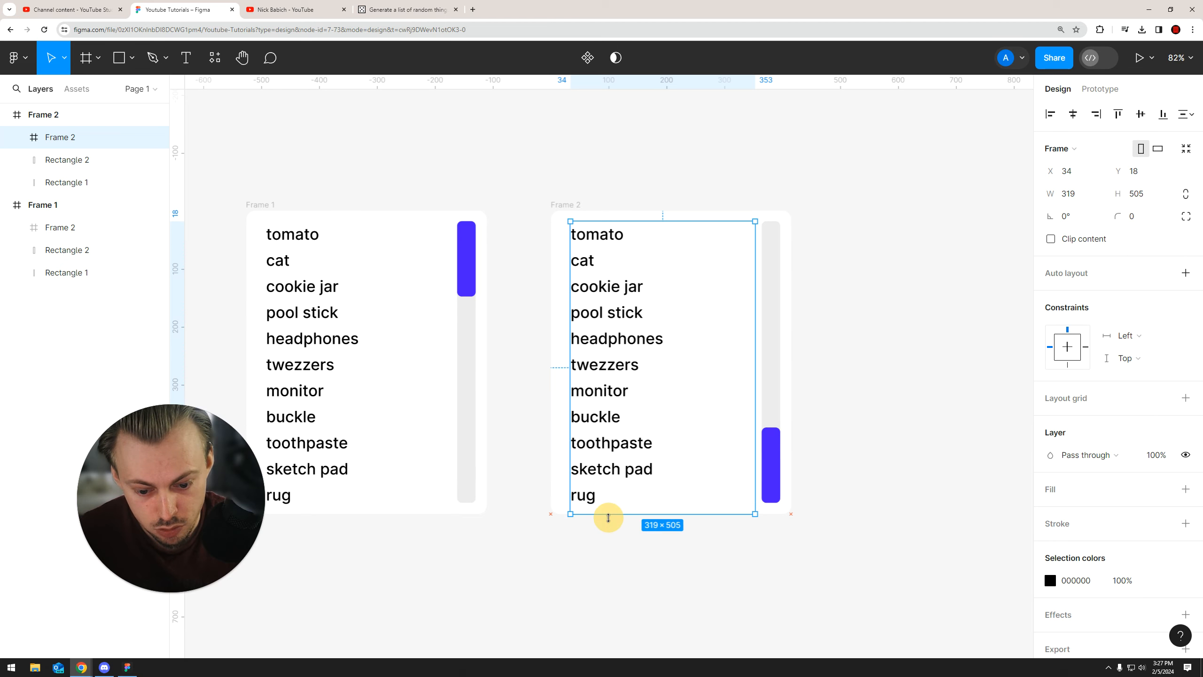
pyautogui.hotkey('ctrl', 'z')
pyautogui.moveTo(597, 433); pyautogui.dragTo(598, 348)
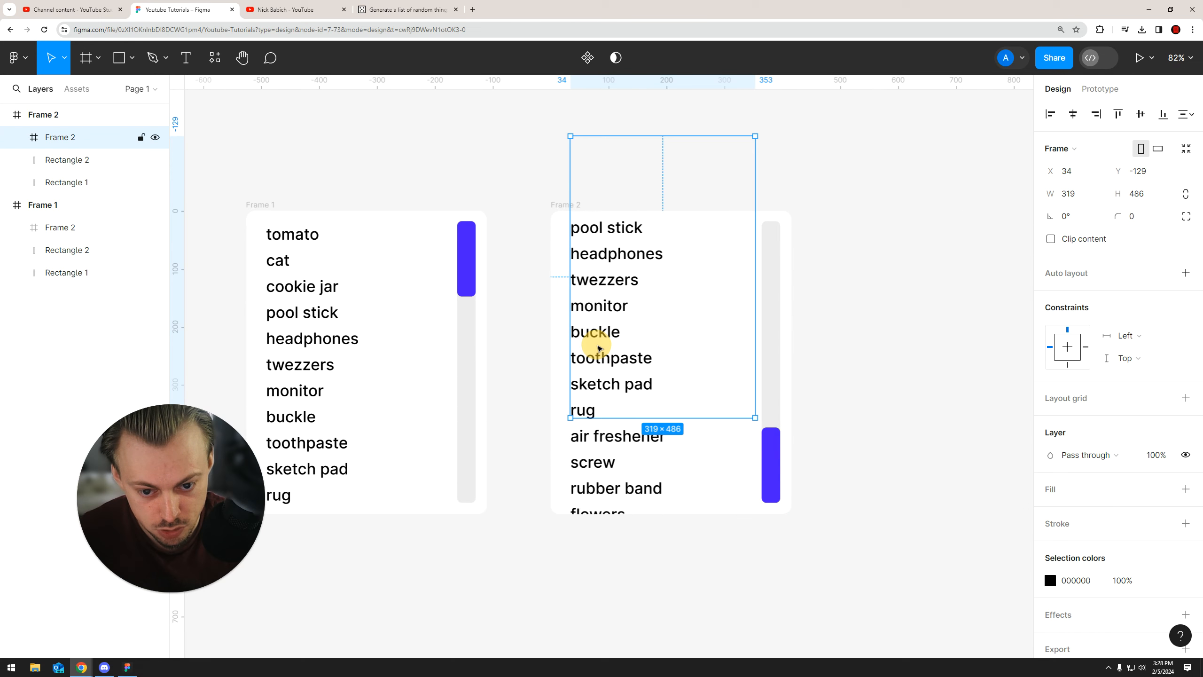
pyautogui.hotkey('ctrl', 'z')
# Step: Extend the nested list frame's lower edge until its height is about 887, covering the hidden list items
pyautogui.scroll(-3, 617, 486)
pyautogui.moveTo(618, 403); pyautogui.dragTo(621, 616)
pyautogui.moveTo(614, 601); pyautogui.dragTo(611, 606)
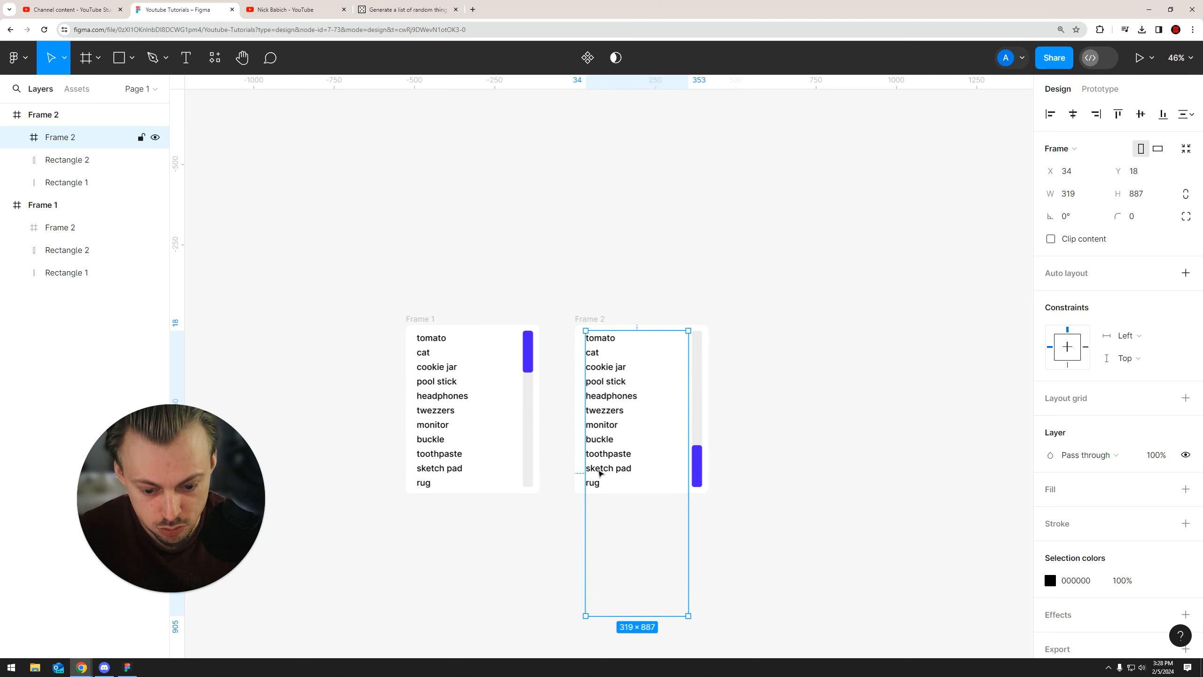
# Step: Move the nested list frame up to Y -392 with a height of 896, ending it level with the track's lower end
pyautogui.moveTo(600, 472); pyautogui.dragTo(600, 422)
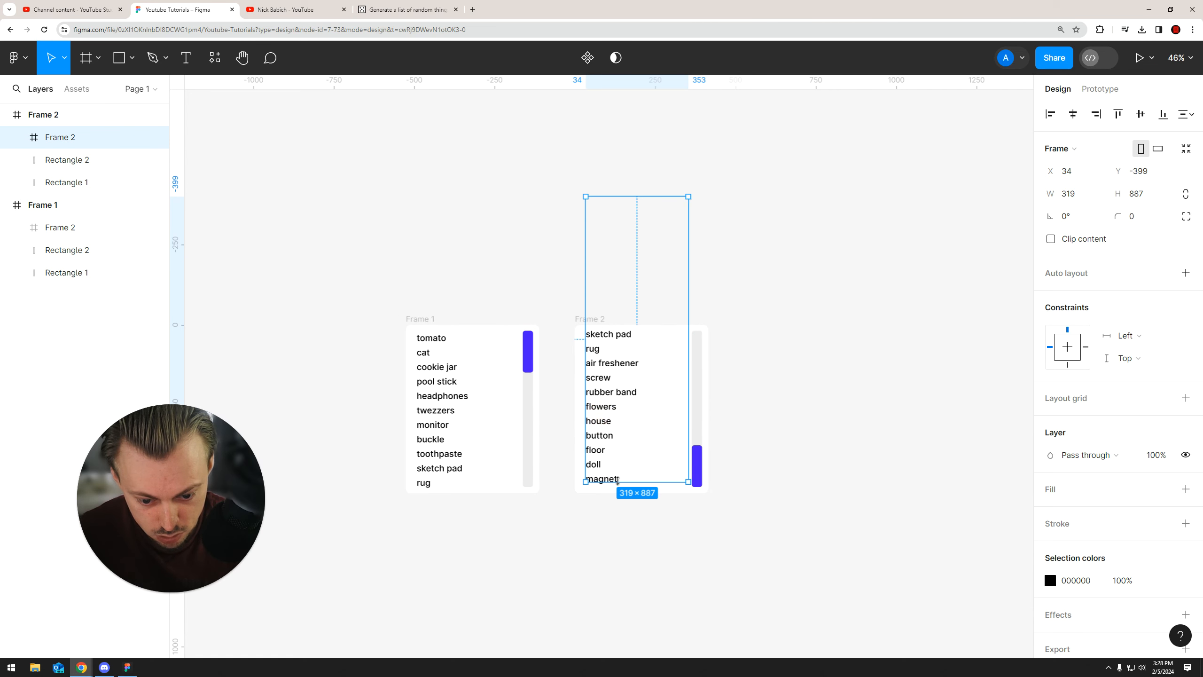
pyautogui.scroll(5, 618, 481)
pyautogui.moveTo(619, 488); pyautogui.dragTo(575, 468)
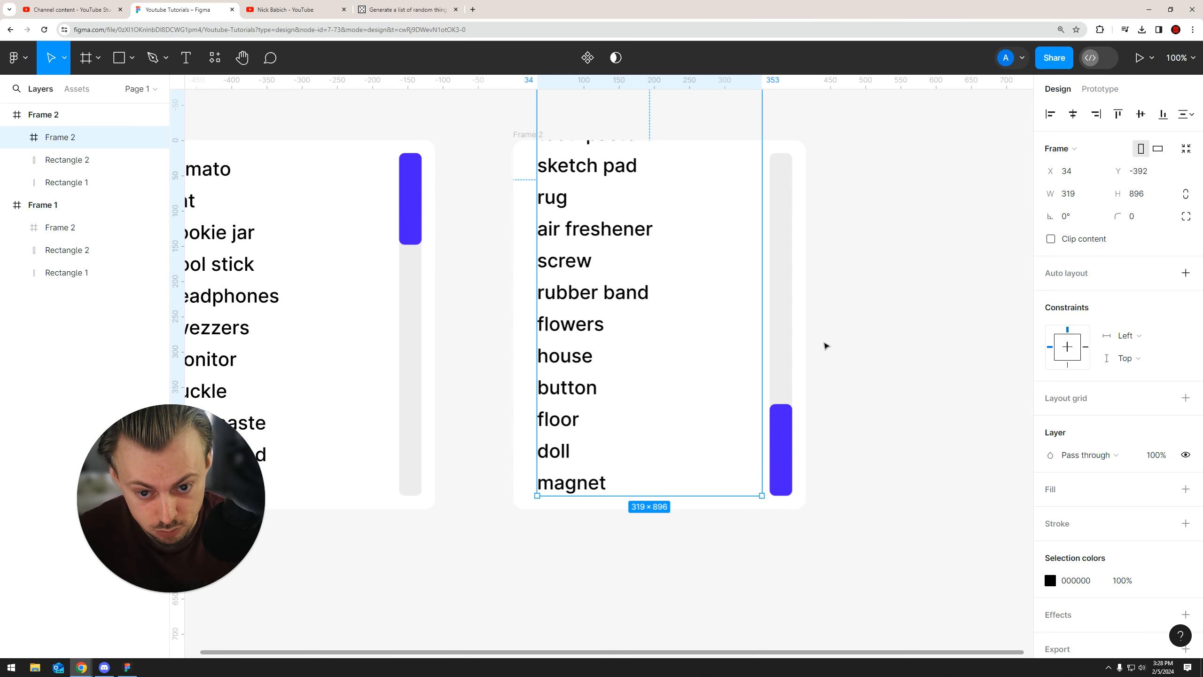
pyautogui.click(842, 342)
pyautogui.scroll(-5, 835, 433)
pyautogui.scroll(-3, 383, 218)
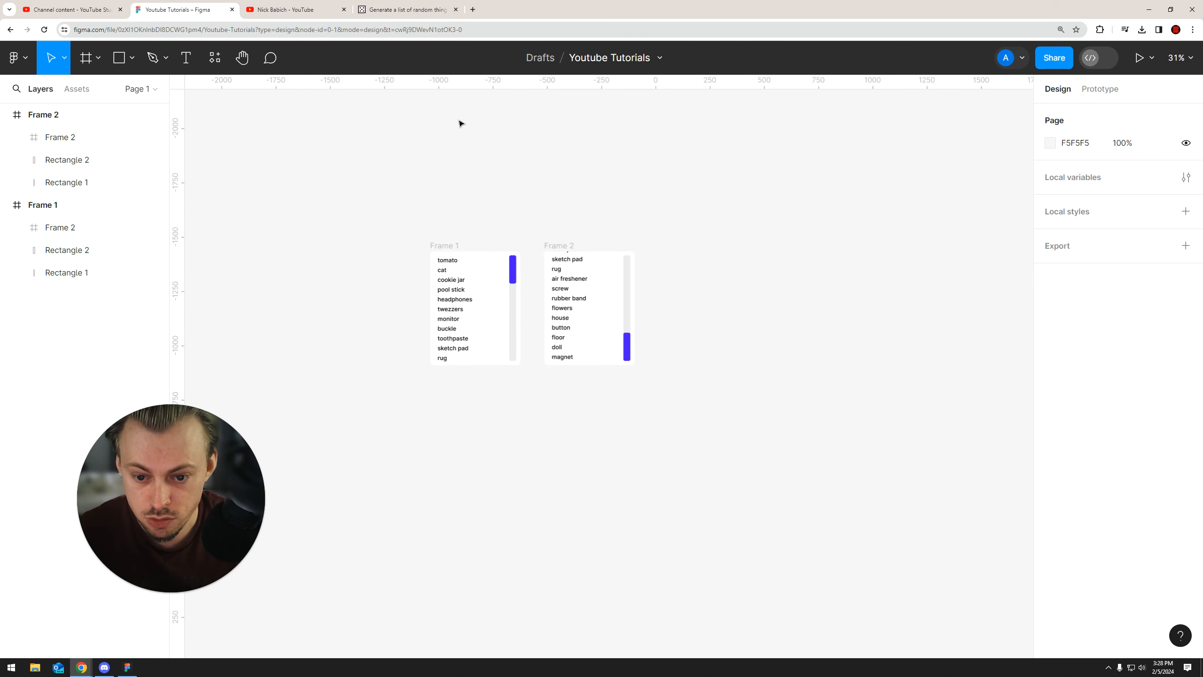
# Step: Present the prototype, test scrolling the list with the blue handle, and return to the design file
pyautogui.hscroll(-2, 772, 110)
pyautogui.click(1137, 58)
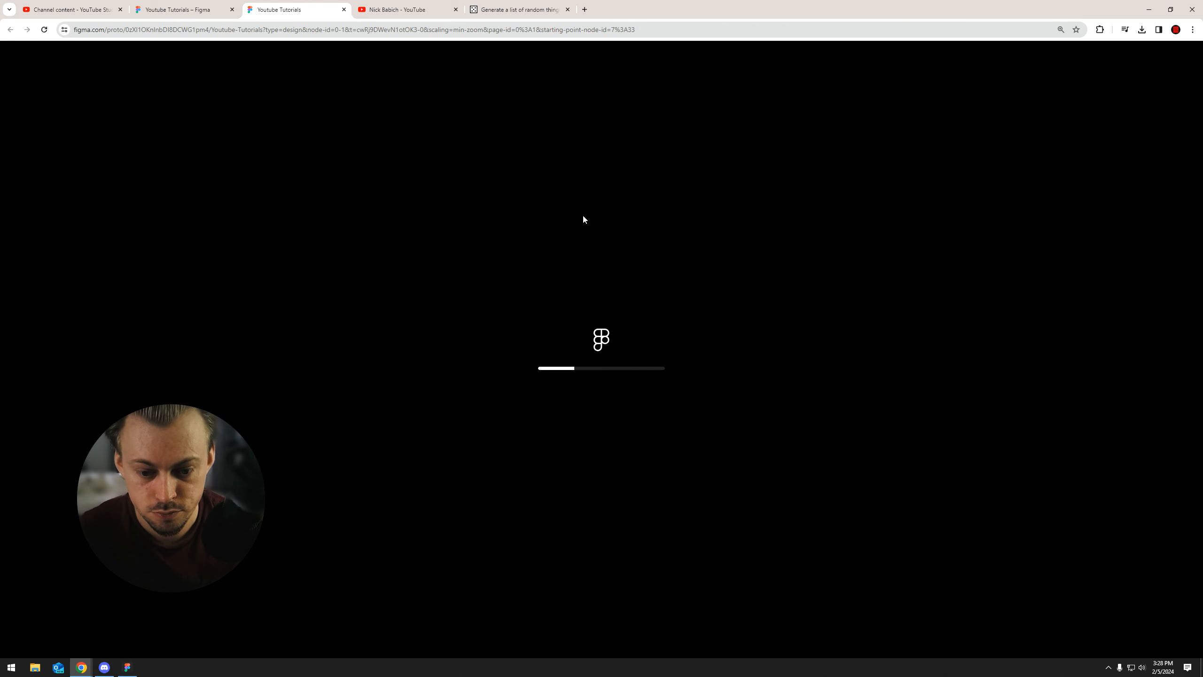
pyautogui.moveTo(720, 219); pyautogui.dragTo(712, 258)
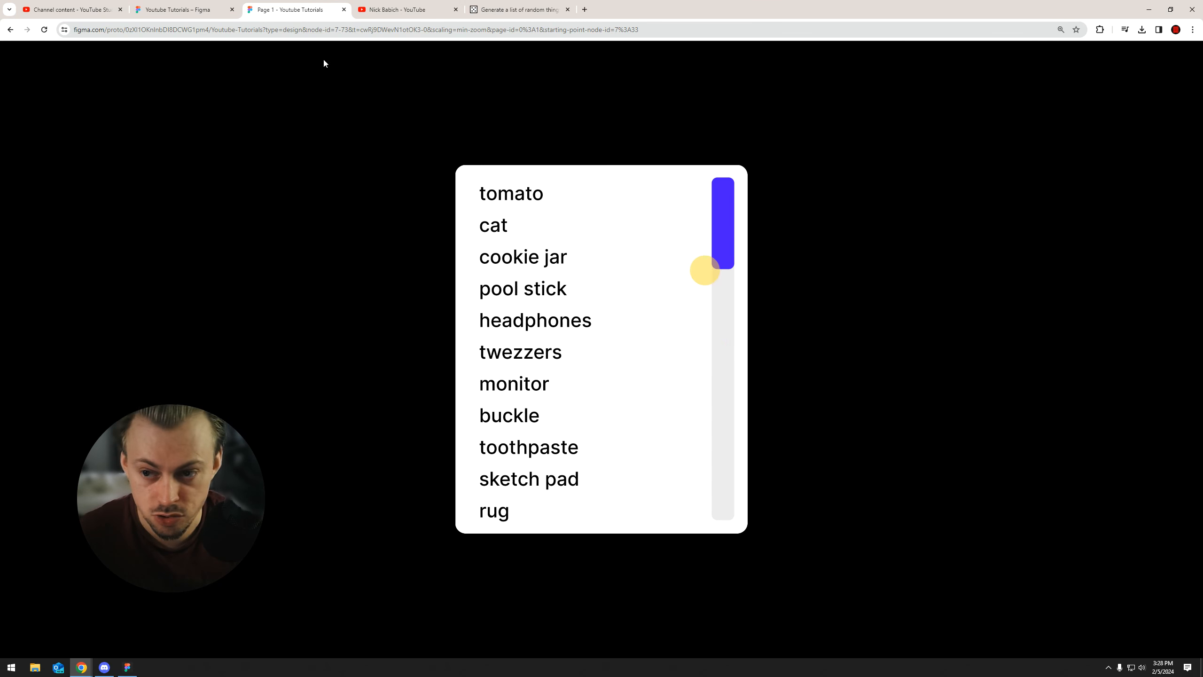
pyautogui.click(170, 9)
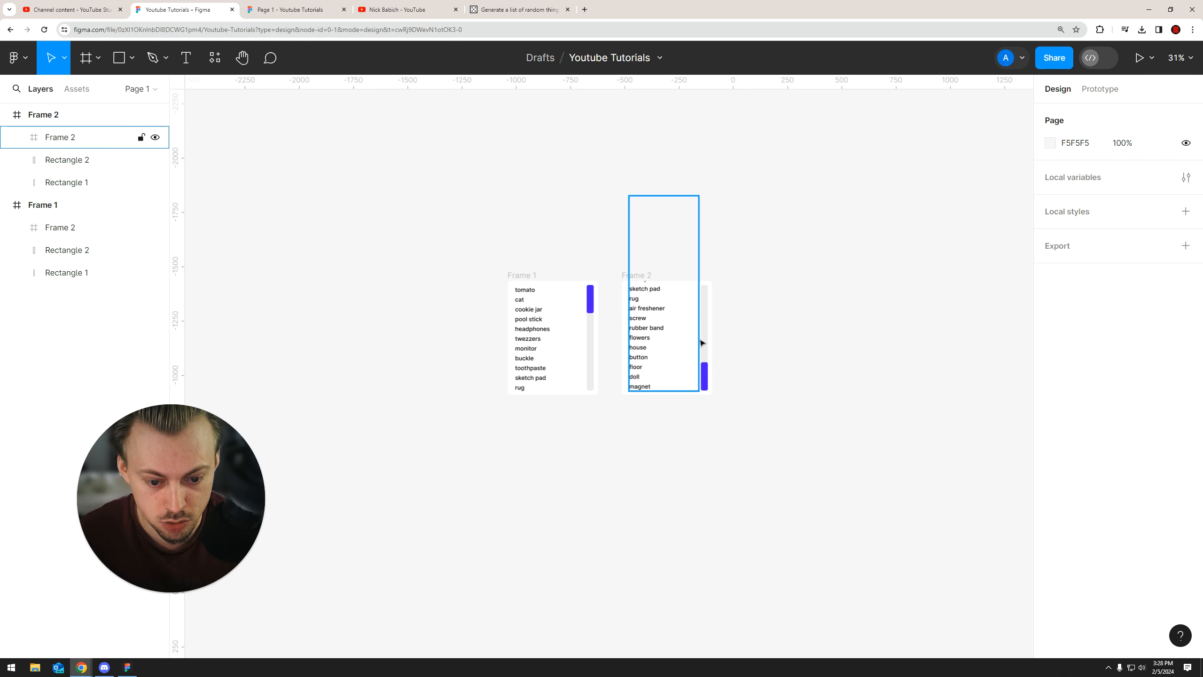
pyautogui.scroll(4, 704, 344)
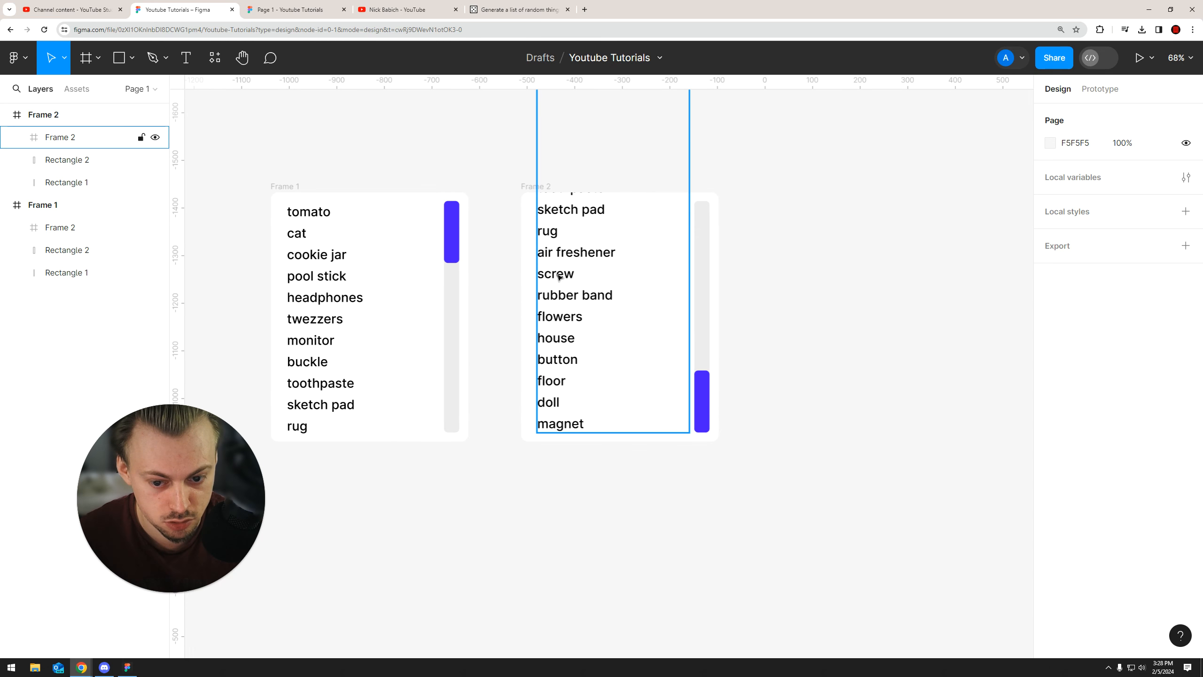
pyautogui.scroll(-4, 753, 323)
pyautogui.scroll(4, 750, 349)
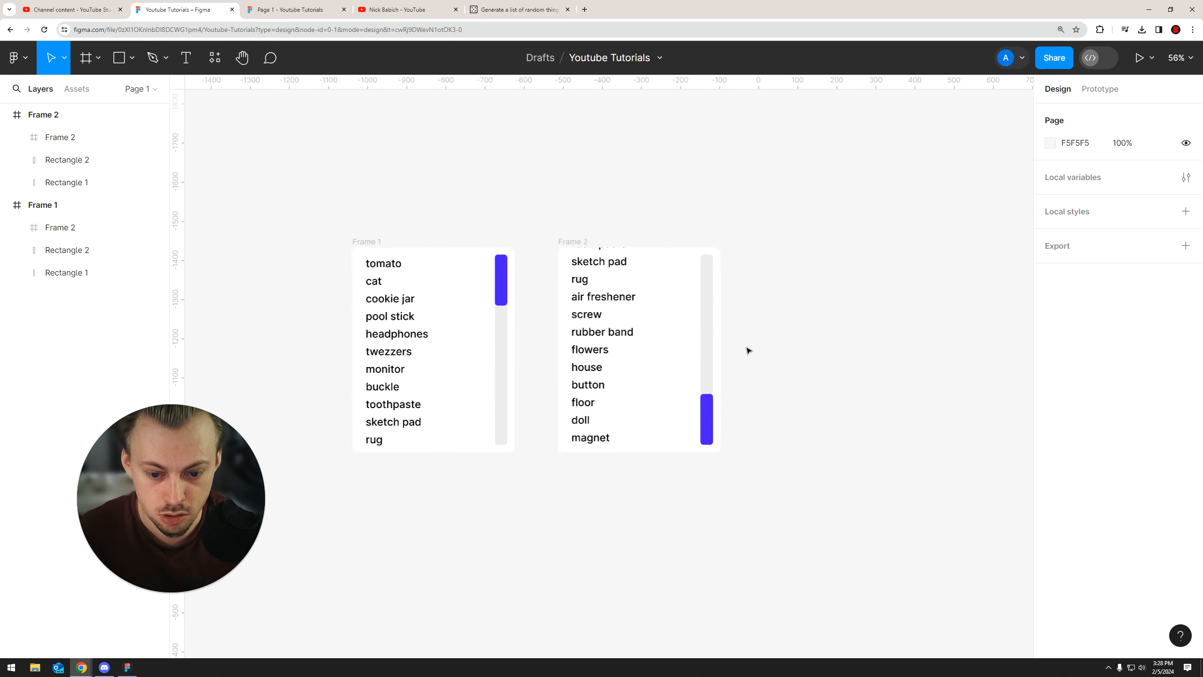
# Step: Test the blue handle's scrolling once more in the open prototype preview and go back to the design file
pyautogui.click(306, 11)
pyautogui.moveTo(713, 252)
pyautogui.mouseDown()
pyautogui.moveTo(726, 315)
pyautogui.moveTo(726, 504)
pyautogui.moveTo(714, 241)
pyautogui.mouseUp()
pyautogui.click(204, 9)
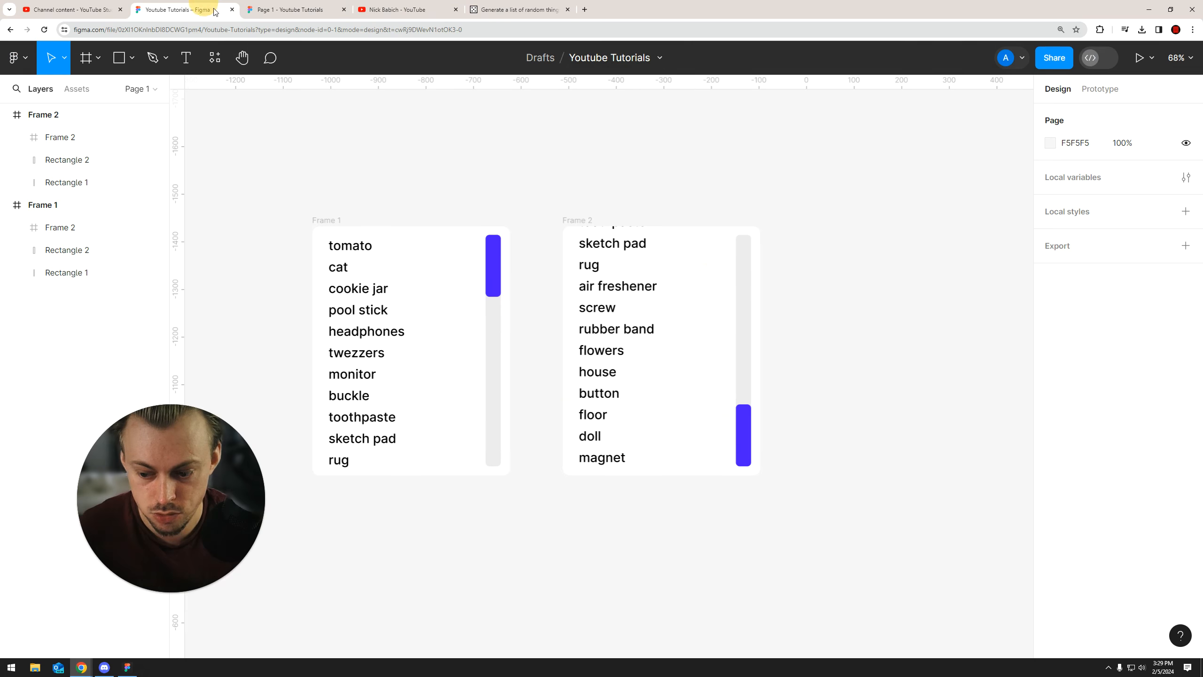
pyautogui.moveTo(456, 139); pyautogui.dragTo(483, 153)
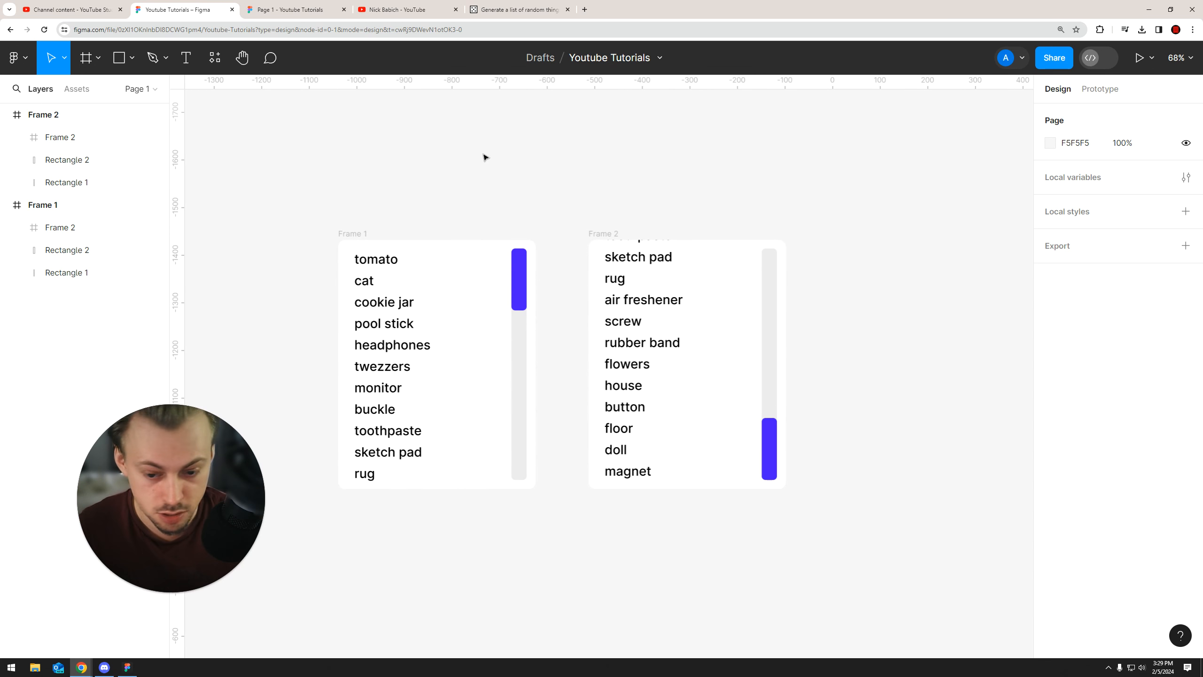